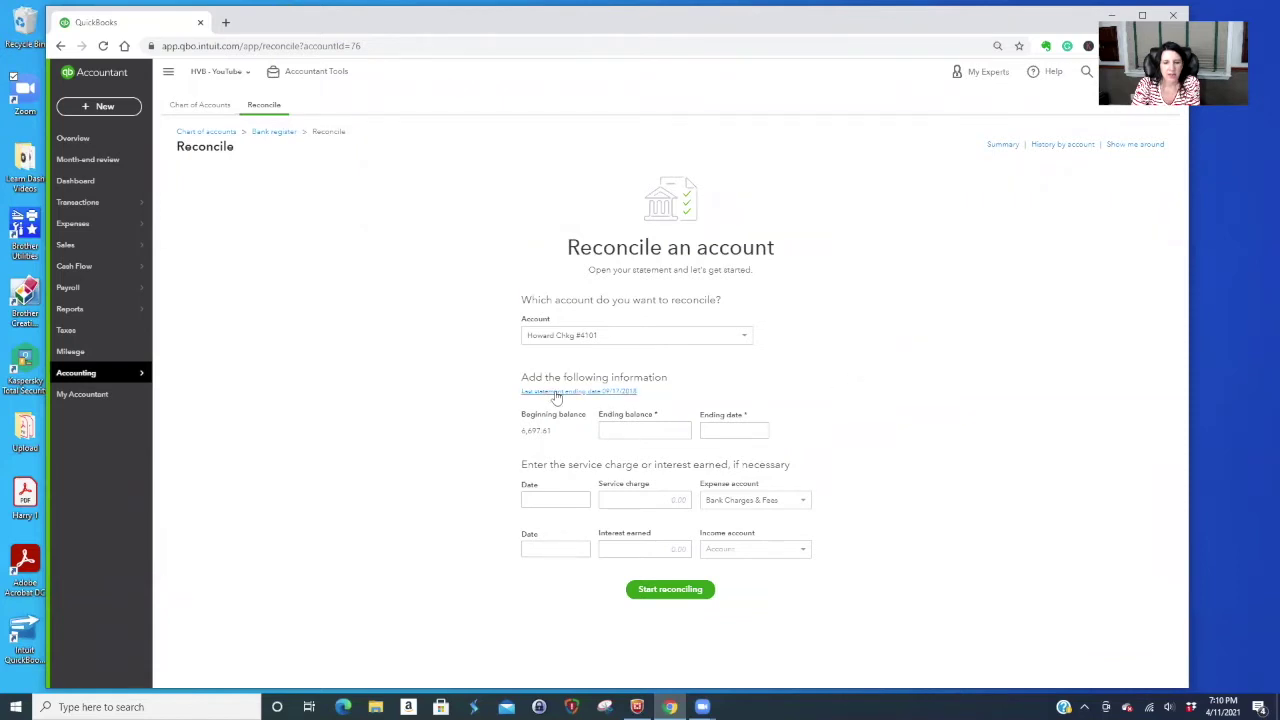
# - Review the reconciliation report for the last statement, including its summary, cleared payments and deposits, and uncleared checks
pyautogui.click(628, 391)
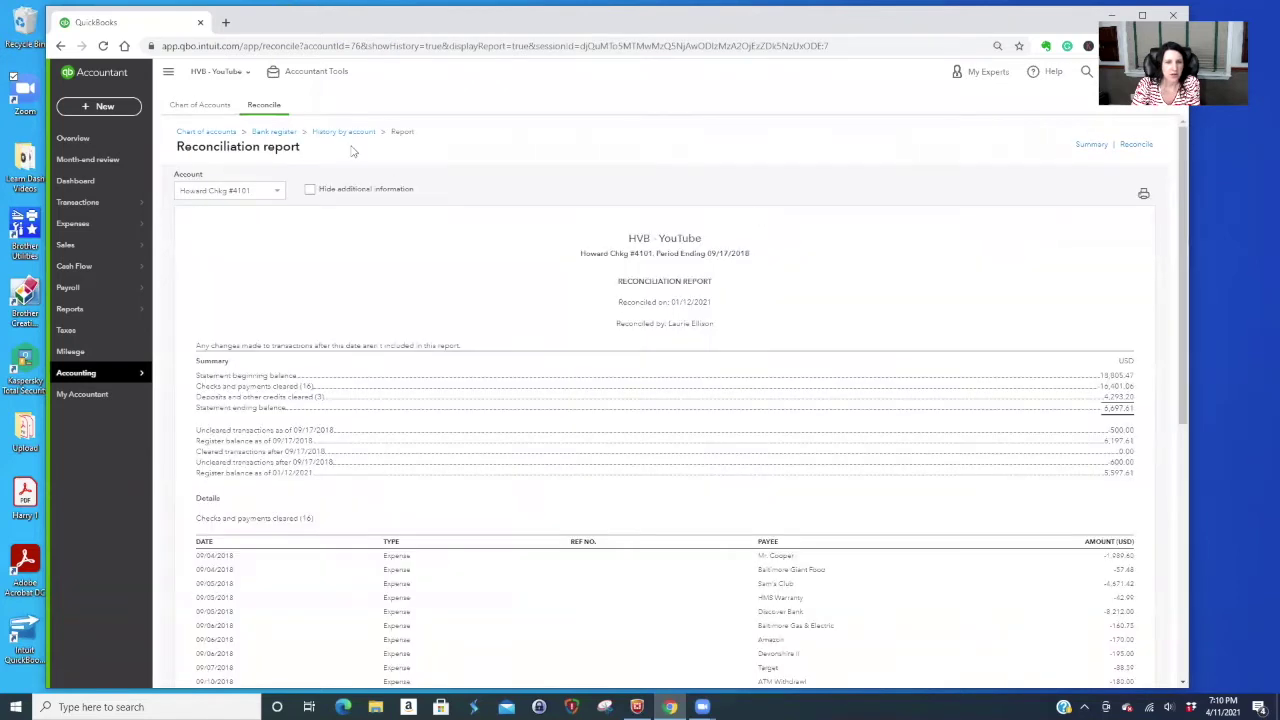
pyautogui.scroll(-2, 924, 490)
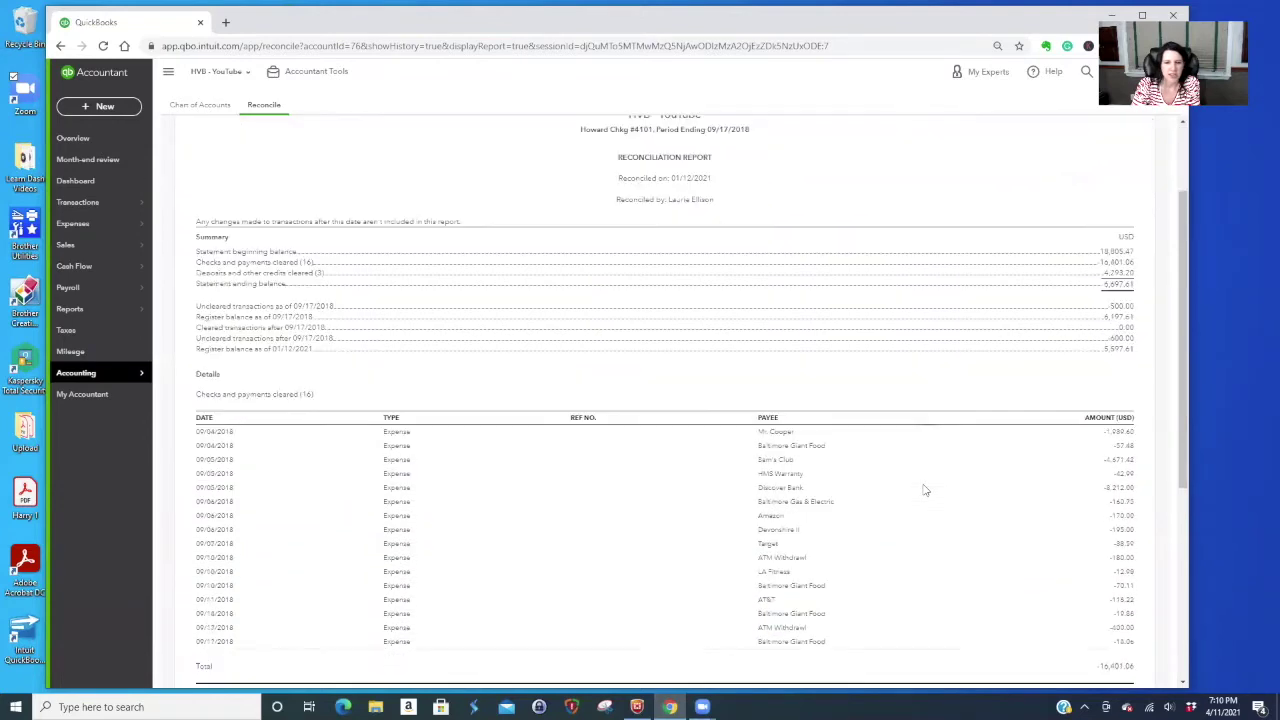
pyautogui.scroll(-1, 924, 490)
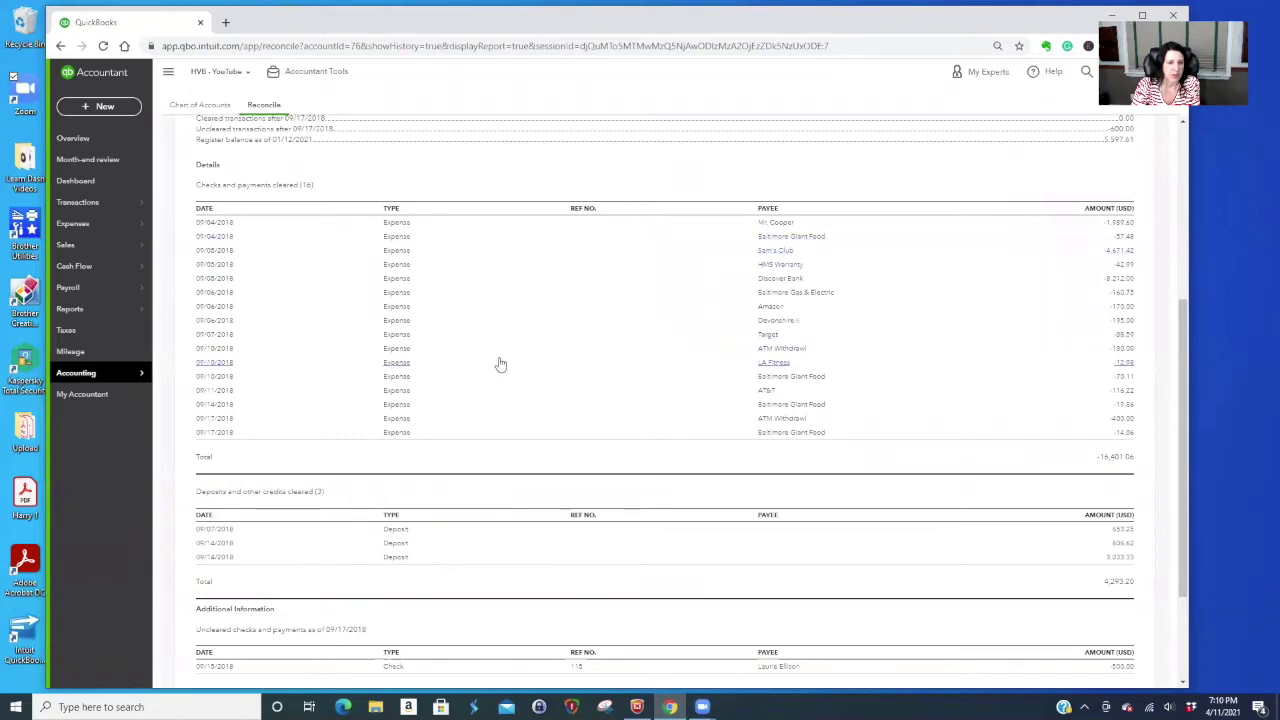
pyautogui.scroll(-1, 500, 365)
pyautogui.scroll(-1, 556, 406)
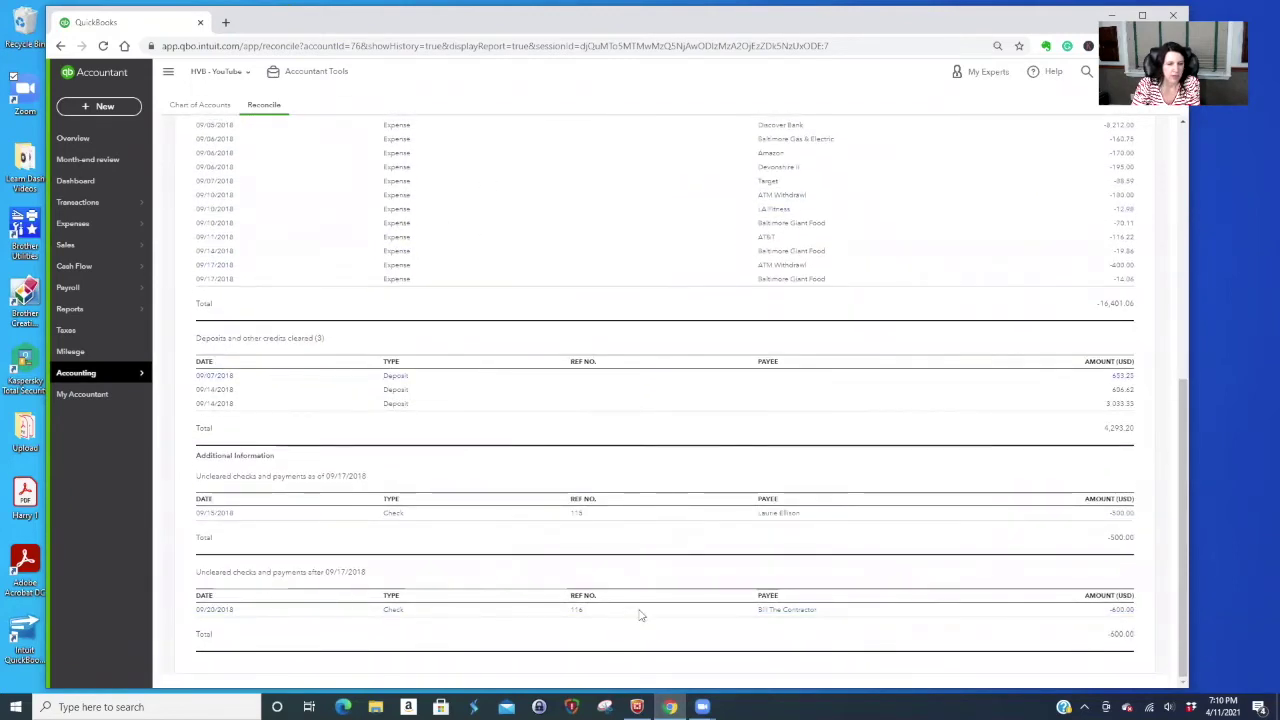
pyautogui.scroll(4, 655, 585)
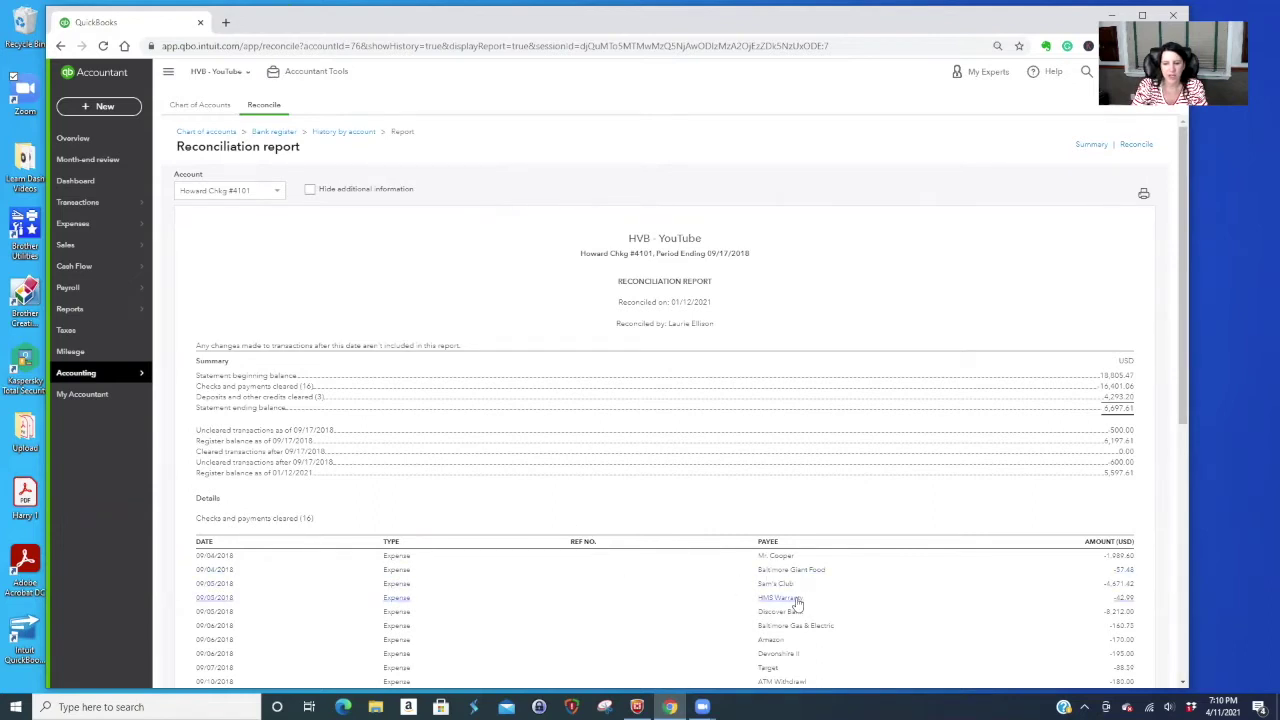
pyautogui.scroll(-2, 790, 605)
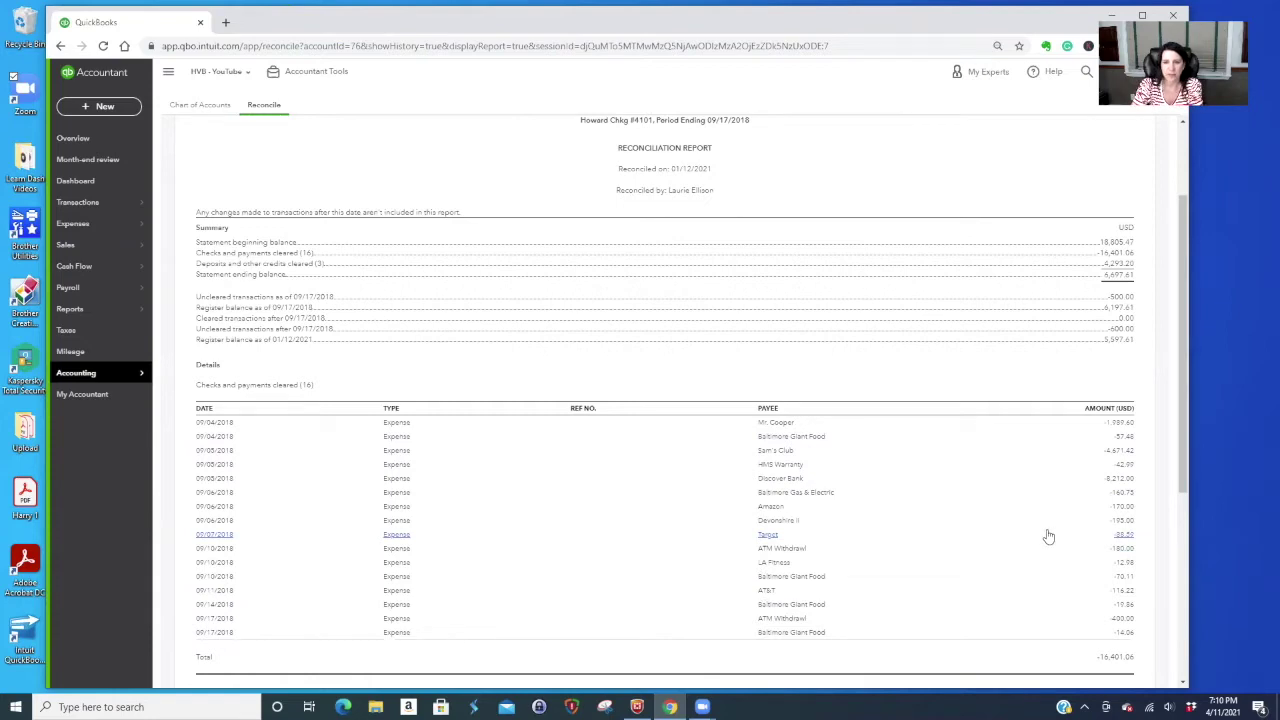
pyautogui.scroll(-3, 1044, 537)
pyautogui.scroll(5, 1044, 537)
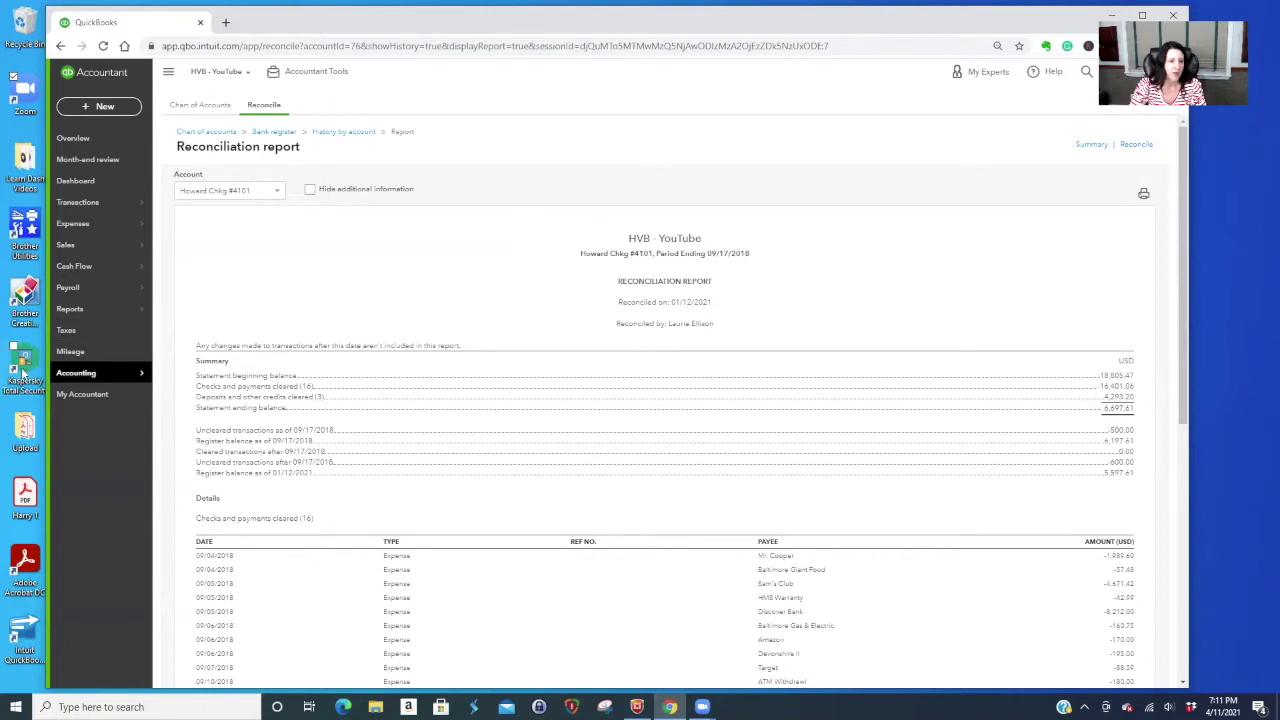
# - In the Howard Chkg bank register, remove the reconciled mark from the 09/17/2018 Baltimore Giant Food expense and save it
pyautogui.moveTo(92, 378)
pyautogui.click(172, 374)
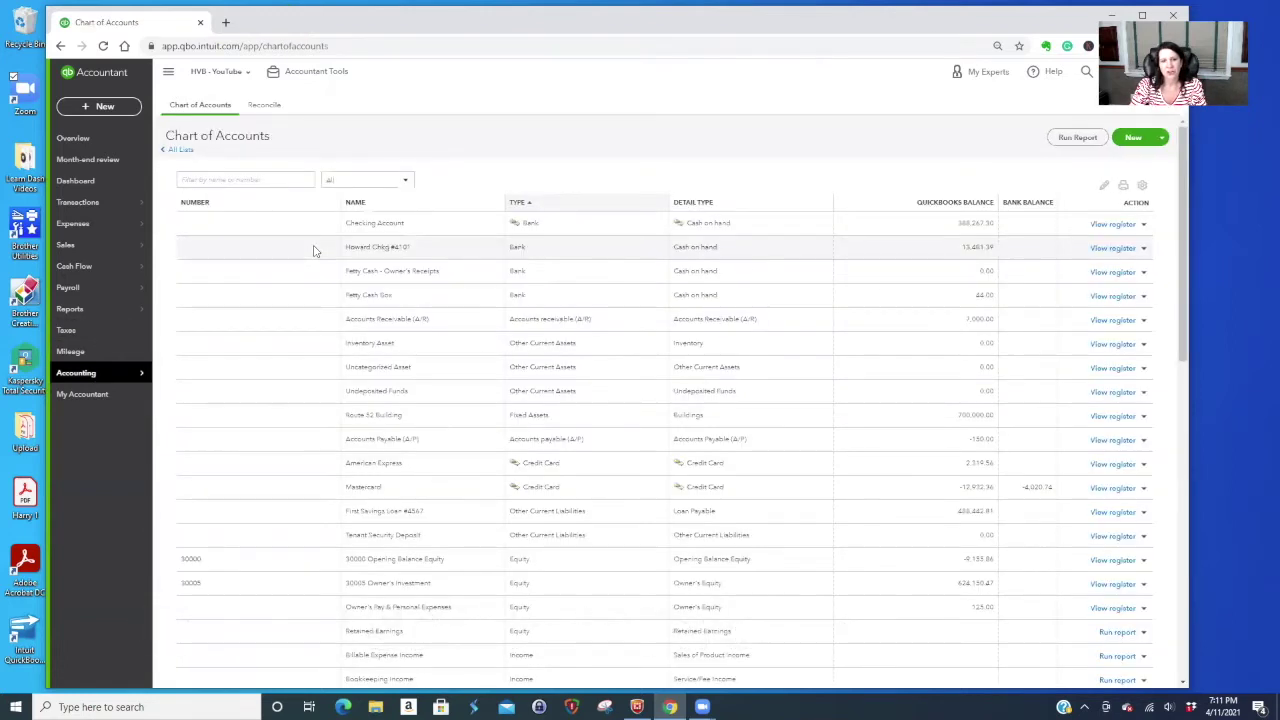
pyautogui.click(1113, 248)
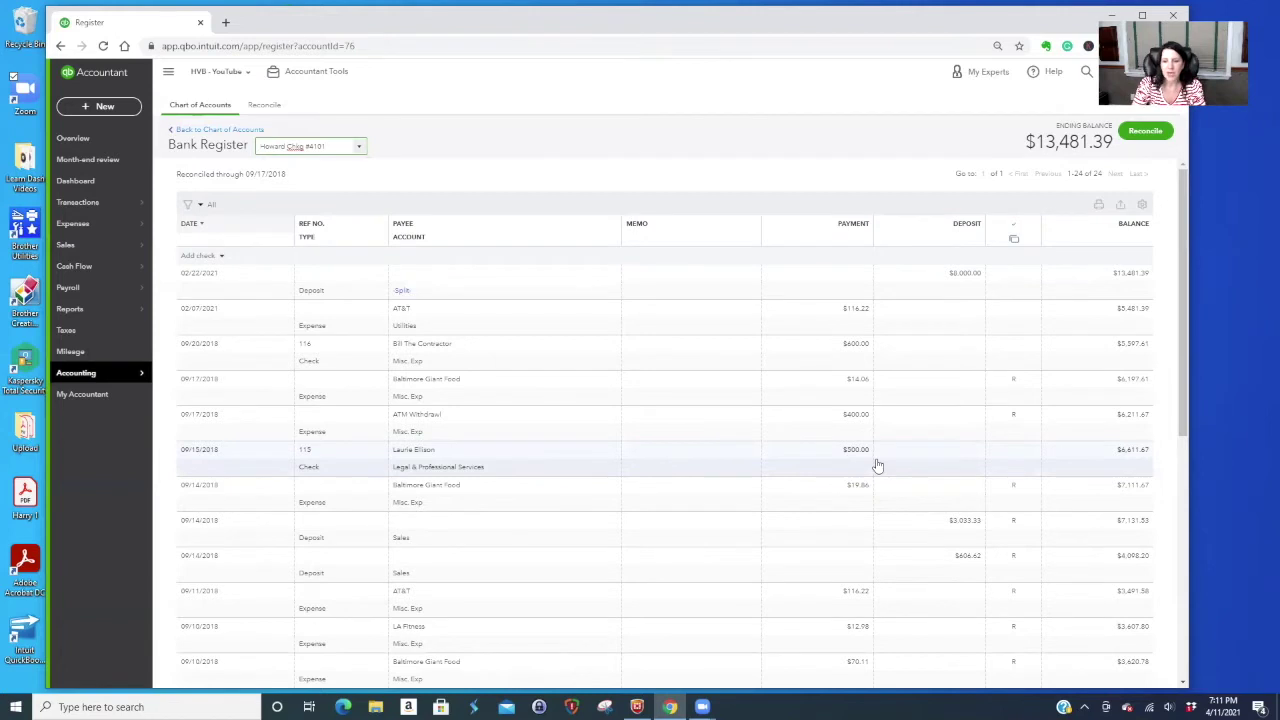
pyautogui.moveTo(1014, 380)
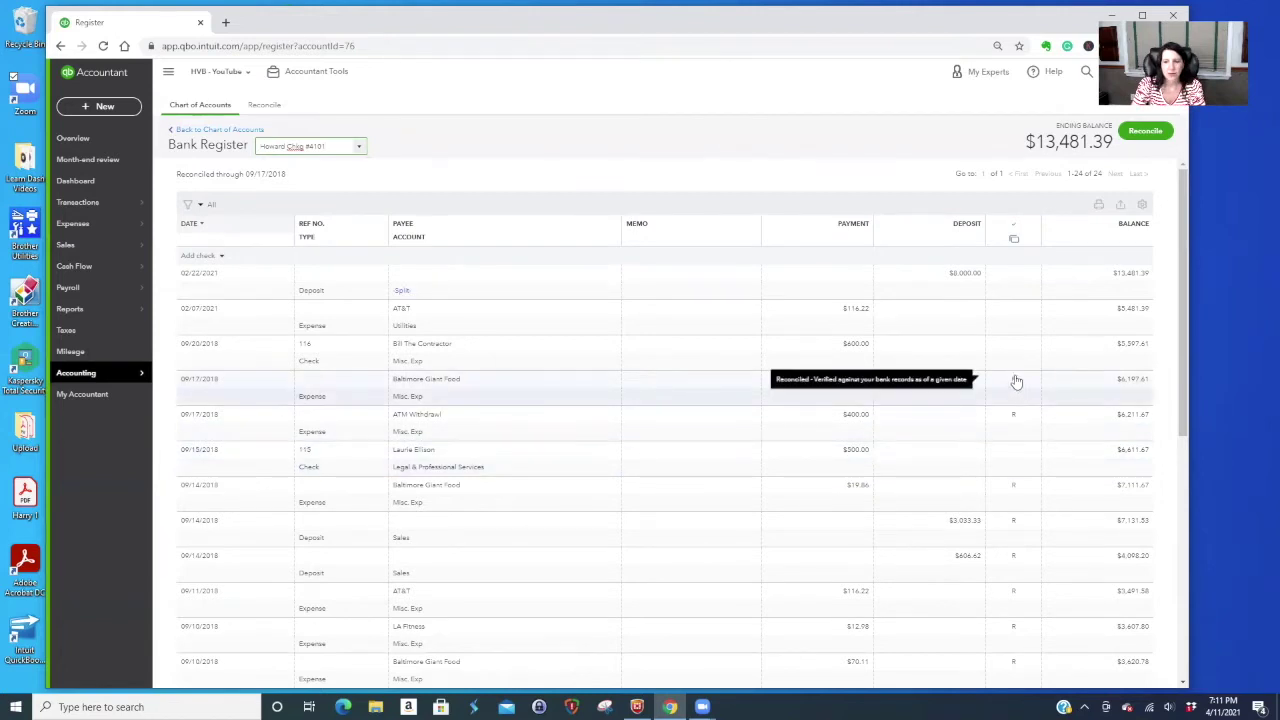
pyautogui.click(1015, 382)
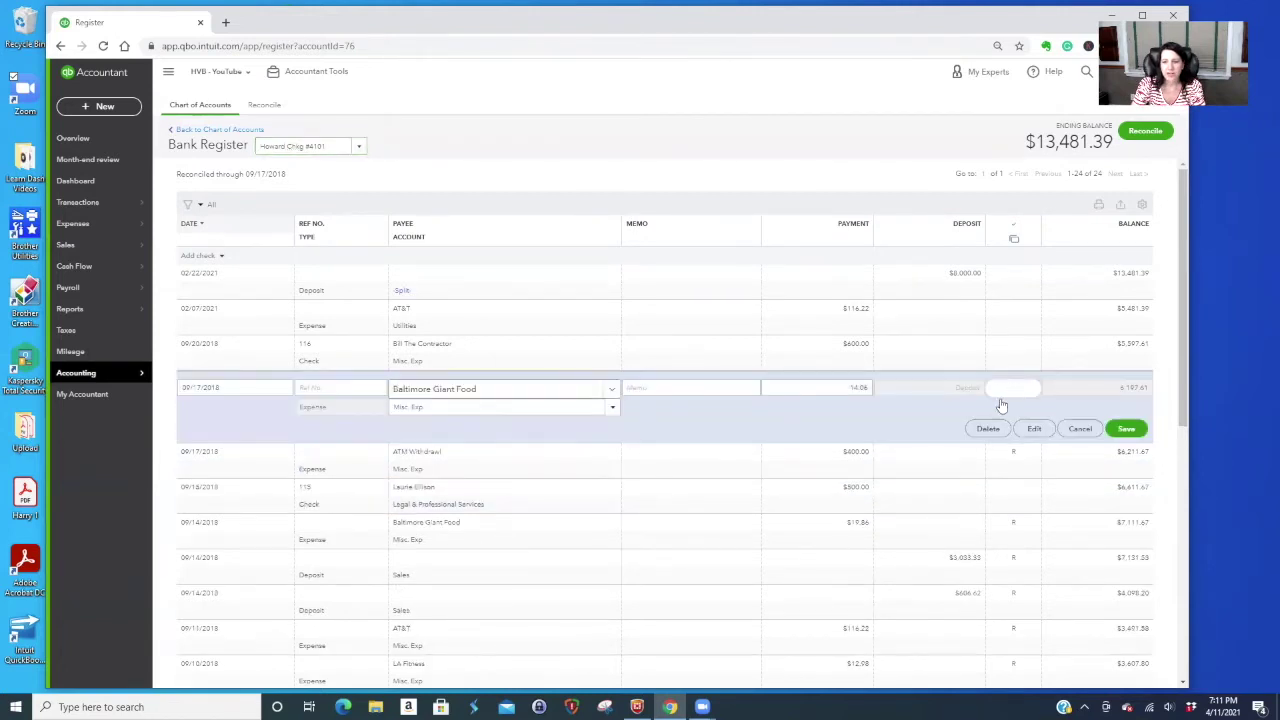
pyautogui.click(1126, 429)
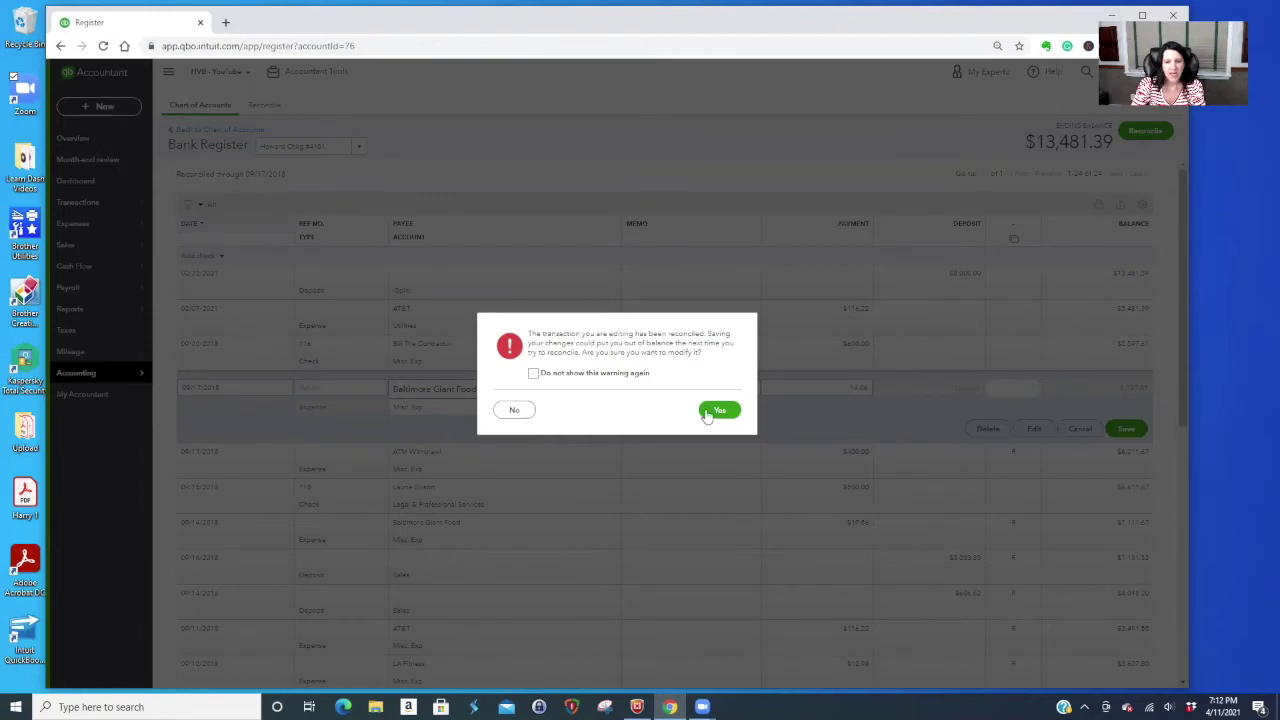
pyautogui.click(706, 413)
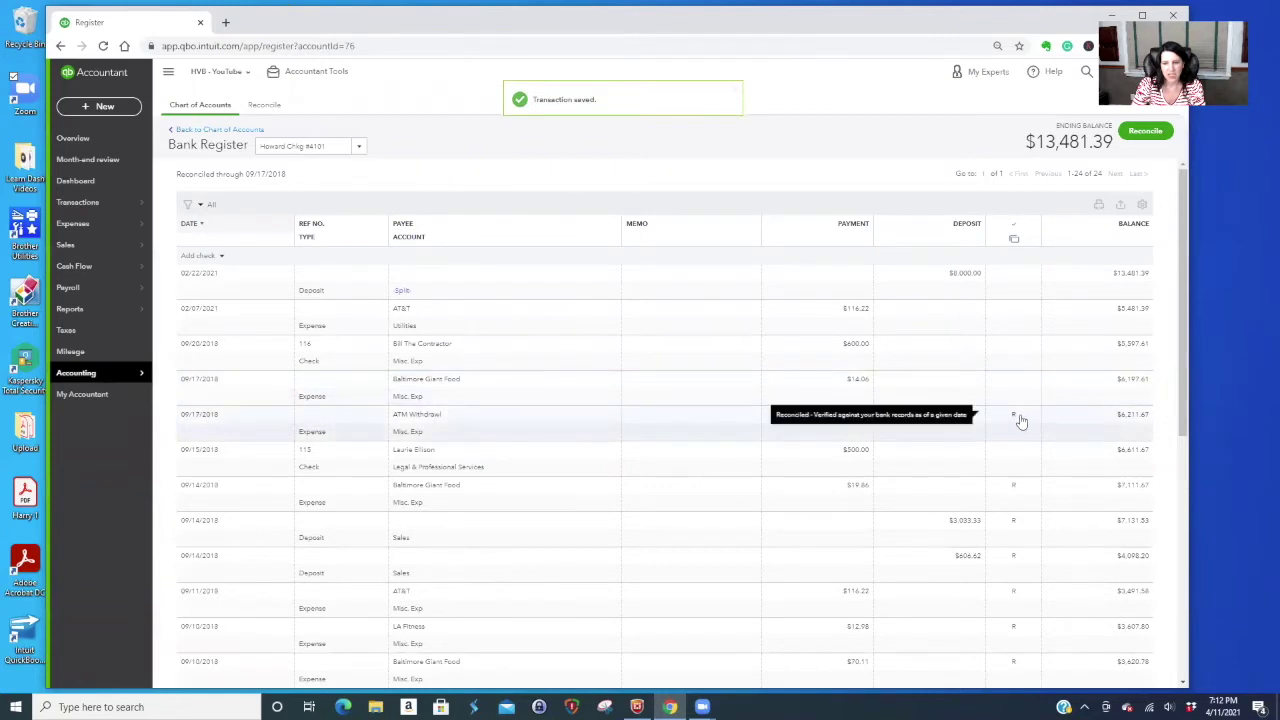
# - Void the 09/17/2018 ATM Withdrawl expense of $400.00
pyautogui.click(824, 437)
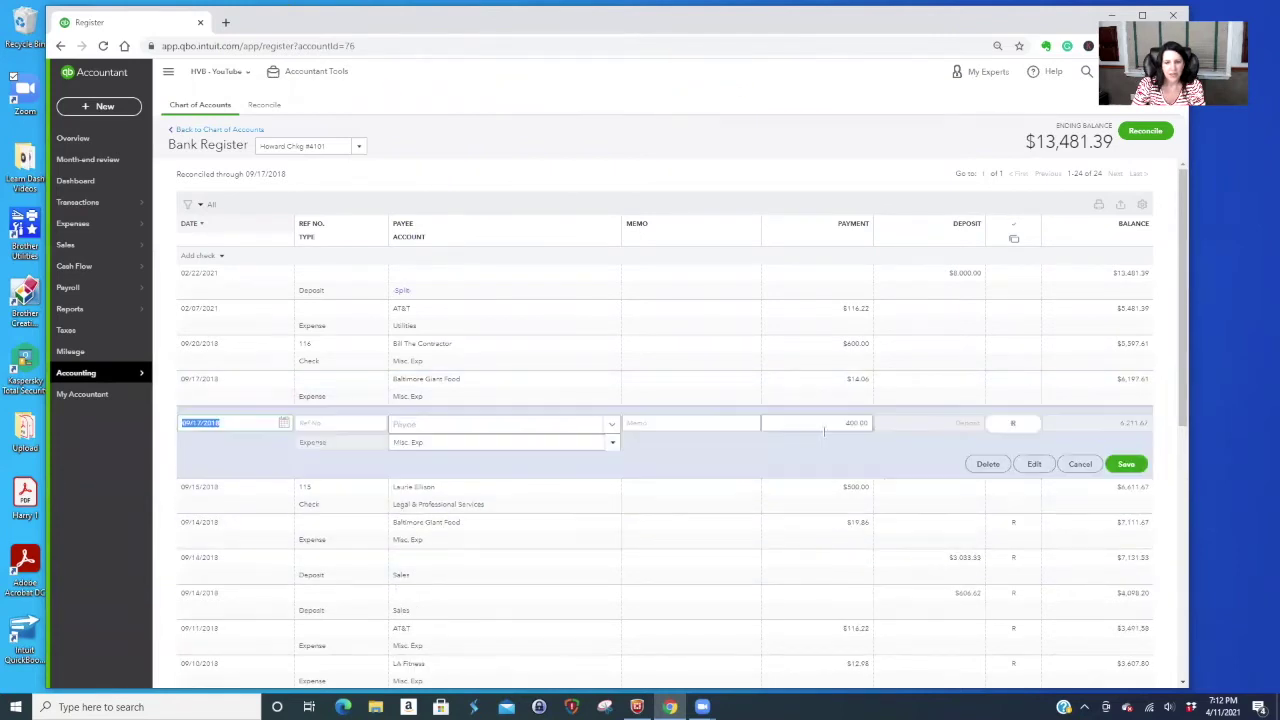
pyautogui.click(1035, 466)
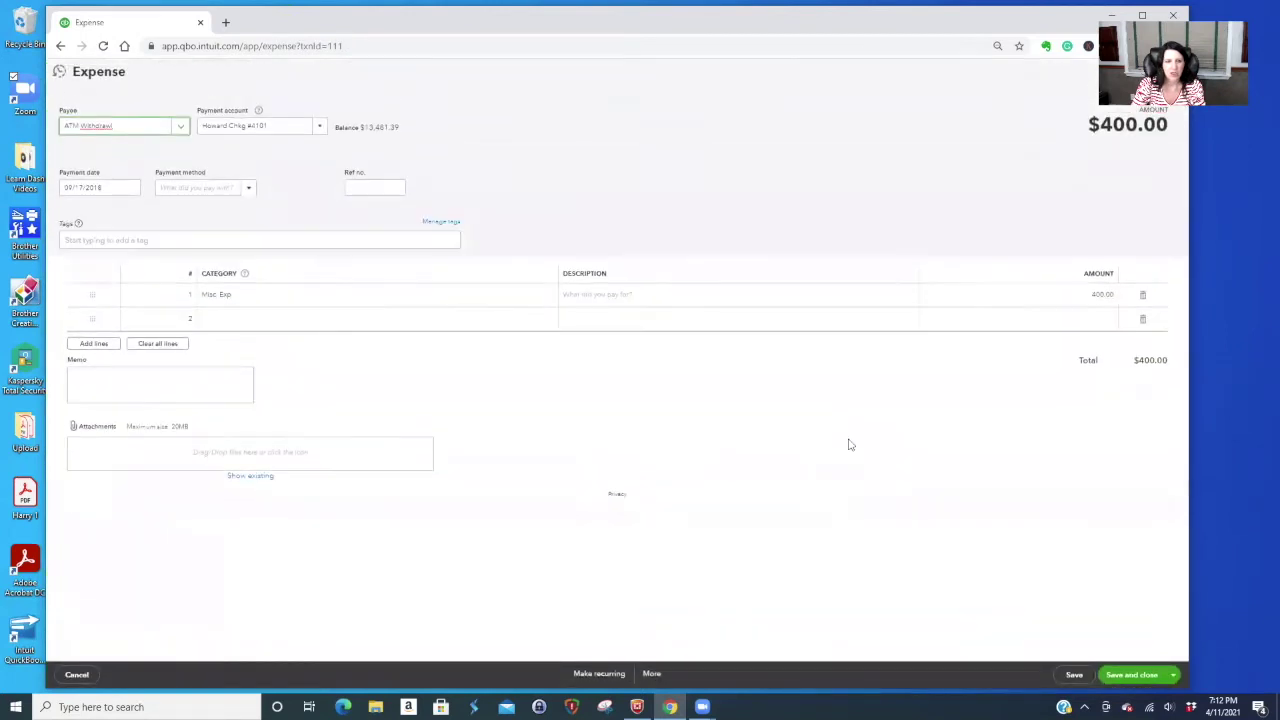
pyautogui.click(651, 674)
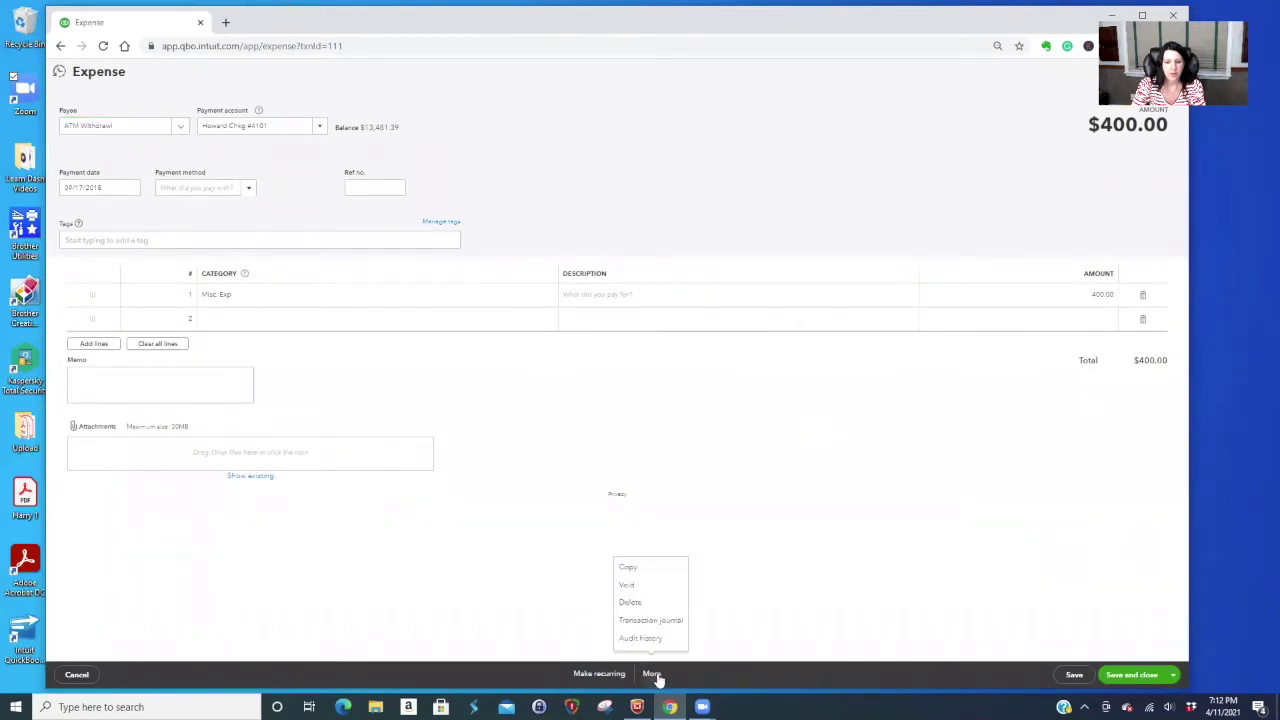
pyautogui.click(631, 587)
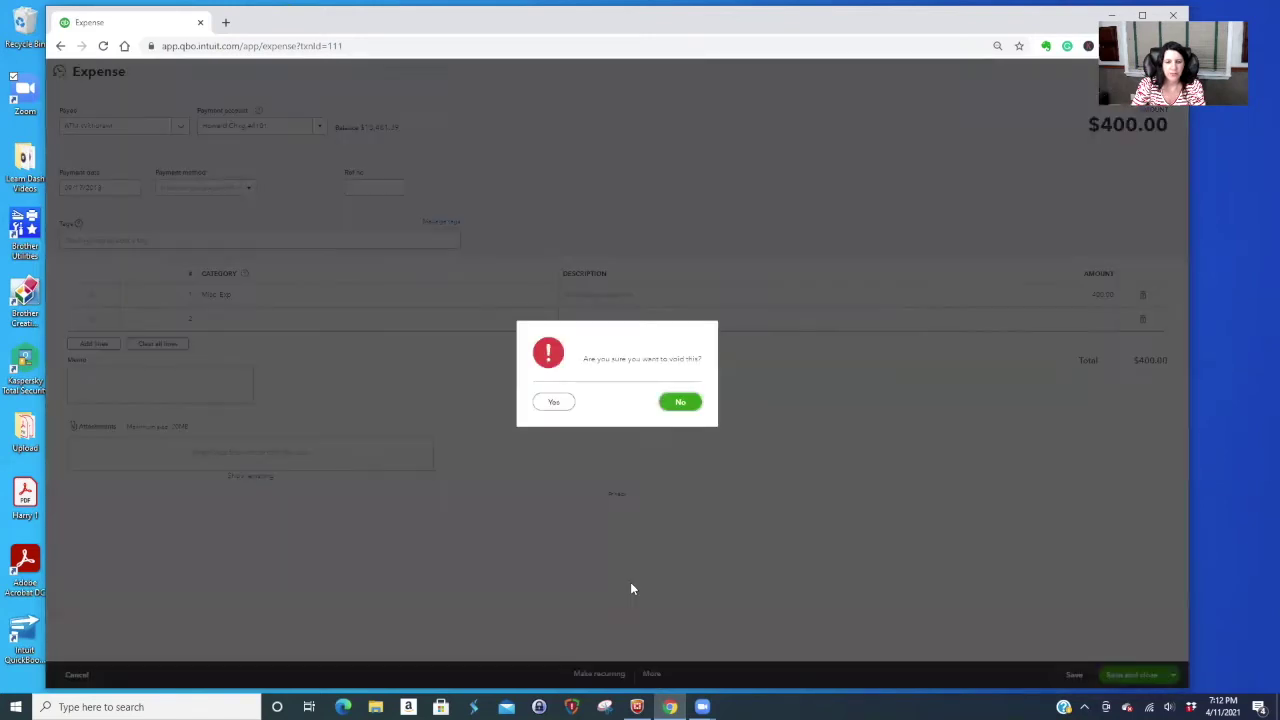
pyautogui.click(552, 404)
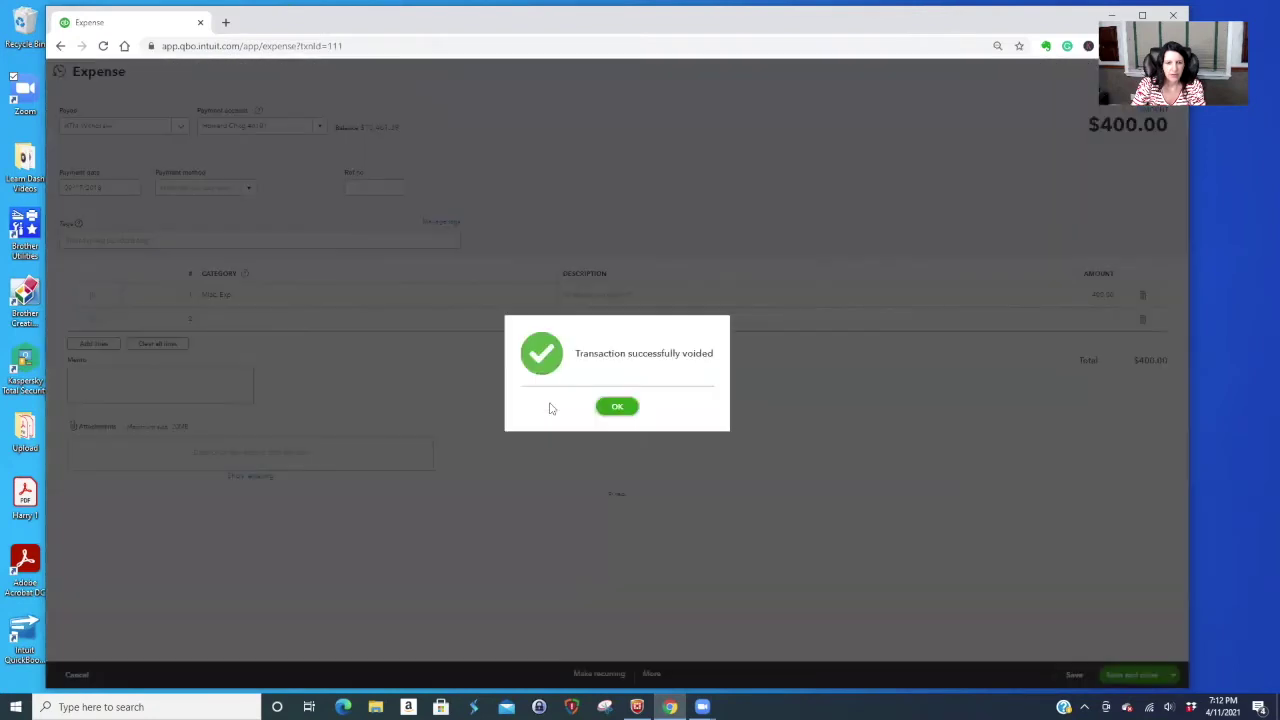
pyautogui.click(617, 407)
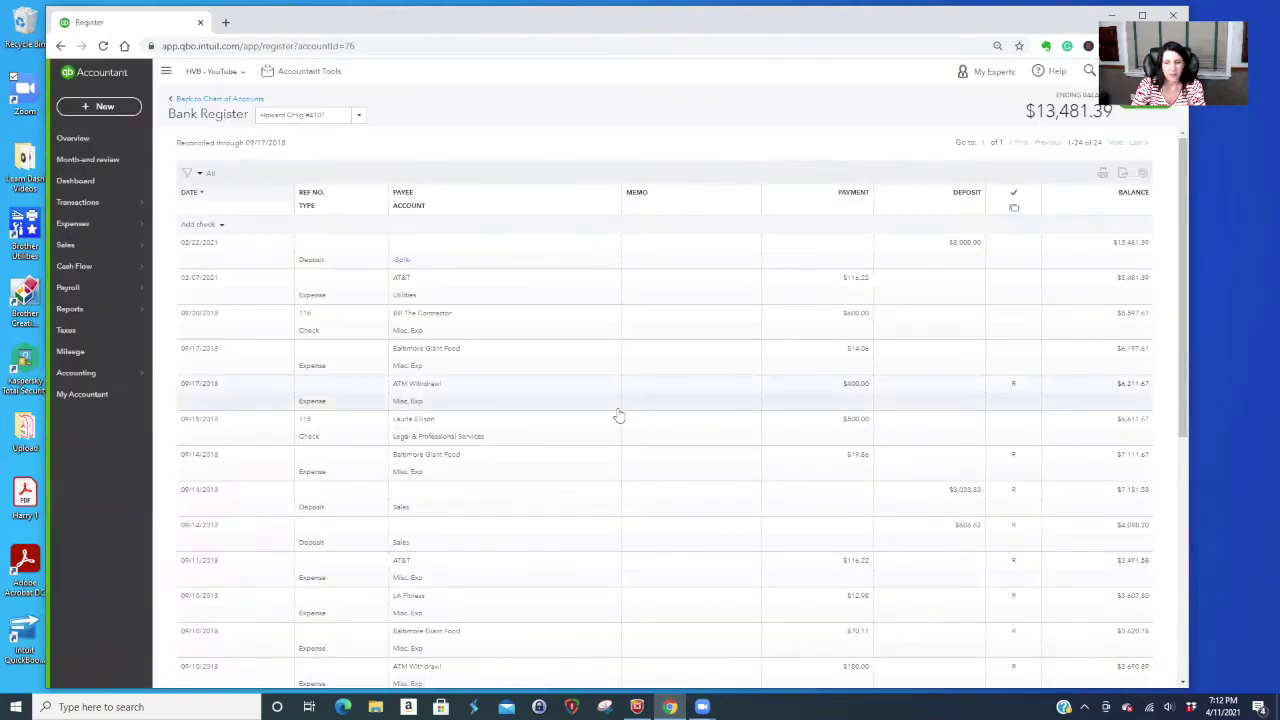
# - Change the payment account of the 09/10/2018 Baltimore Giant Food expense to Checking Account and save it despite being reconciled
pyautogui.scroll(-3, 657, 451)
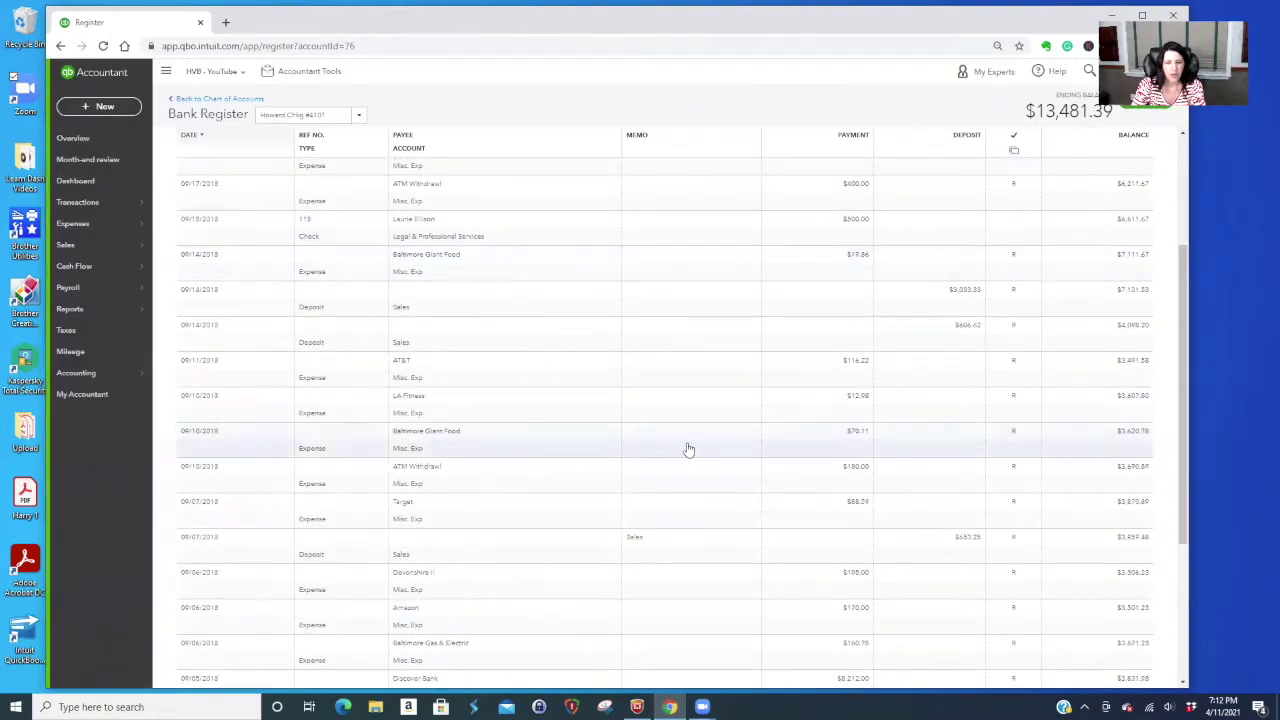
pyautogui.click(858, 450)
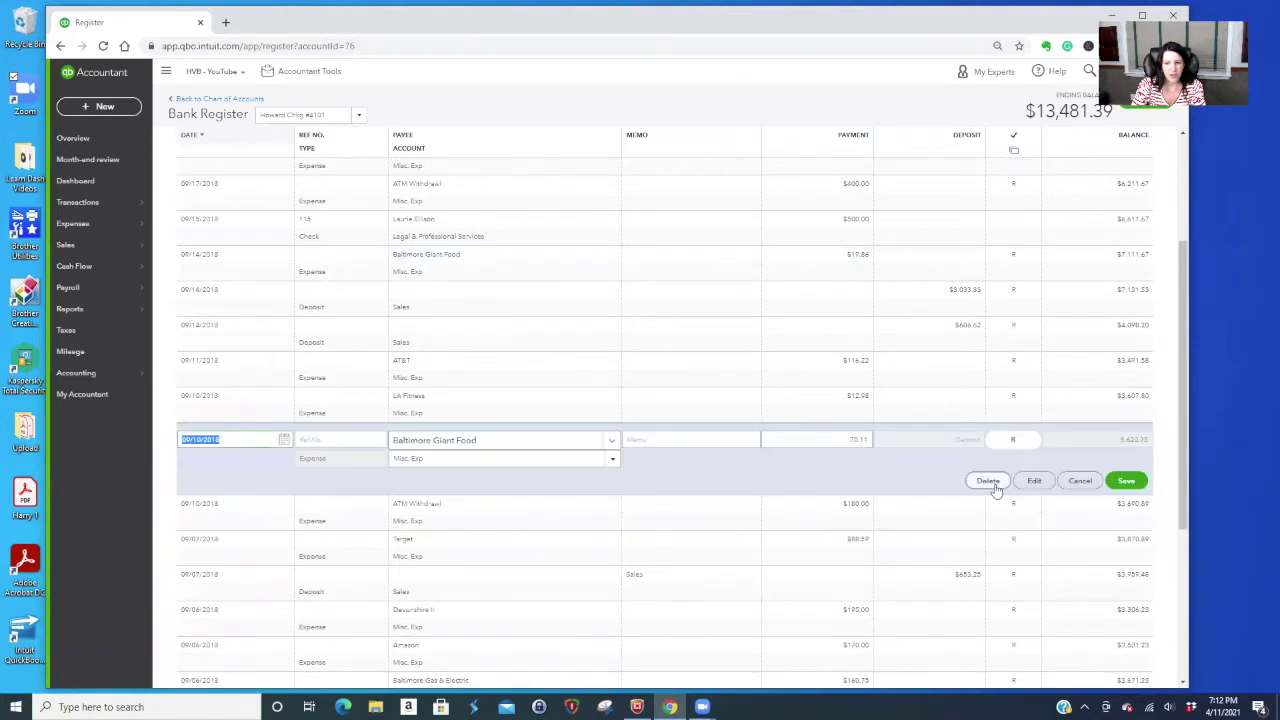
pyautogui.click(1034, 481)
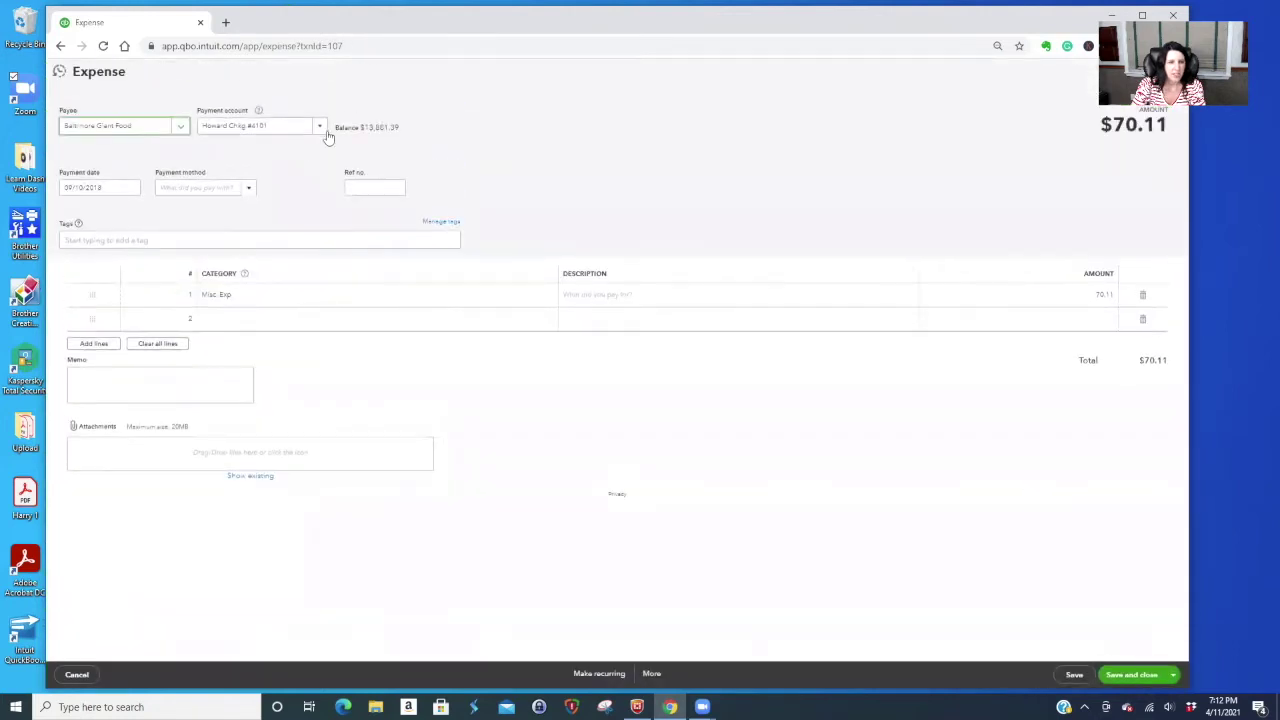
pyautogui.click(321, 130)
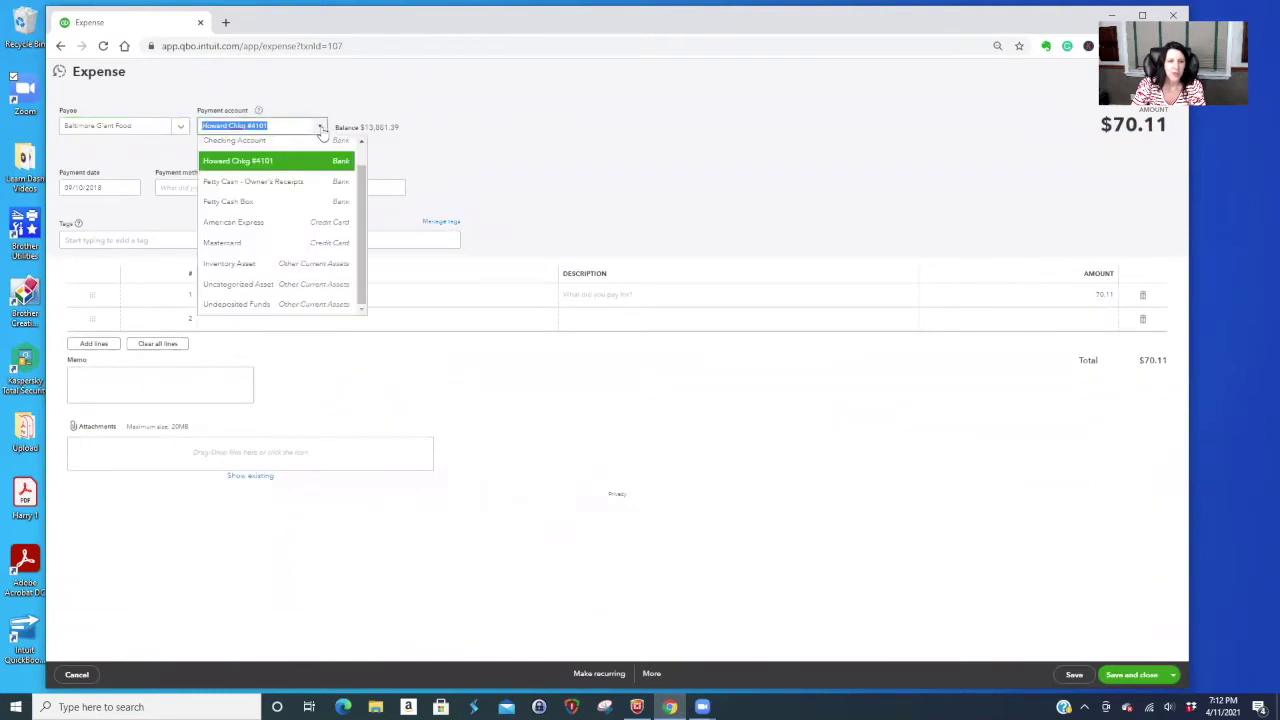
pyautogui.scroll(1, 311, 246)
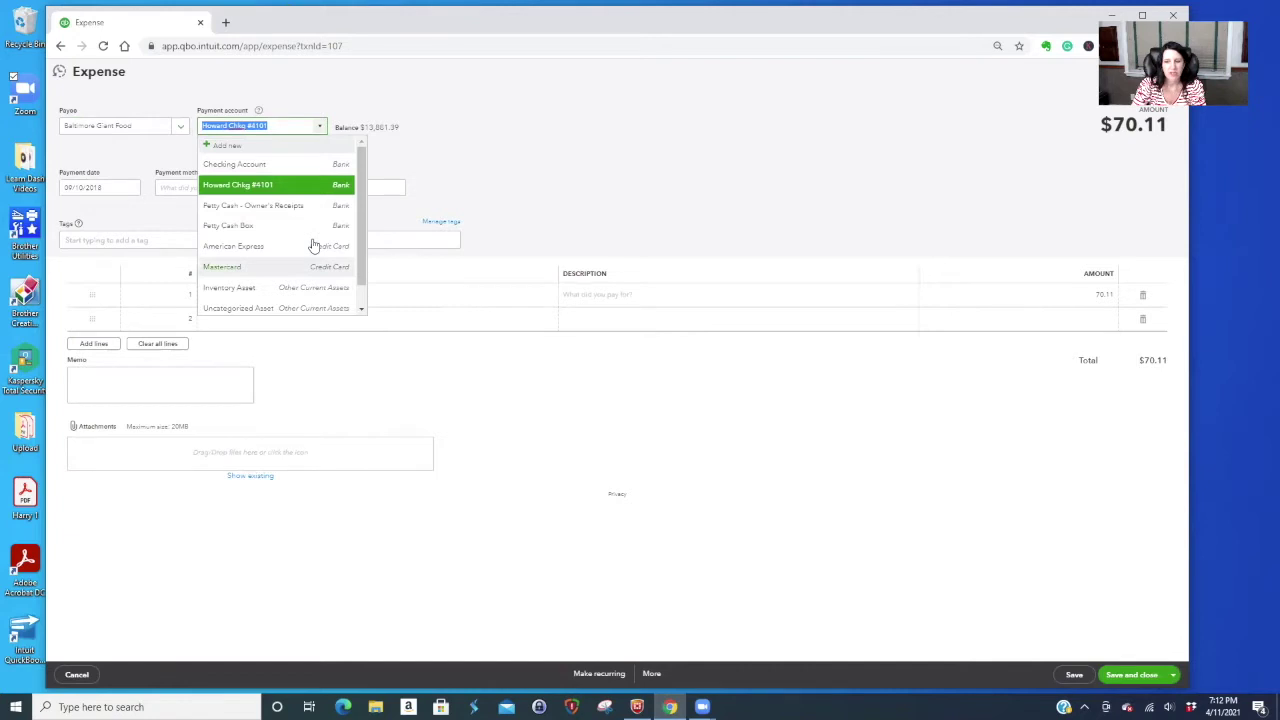
pyautogui.click(258, 164)
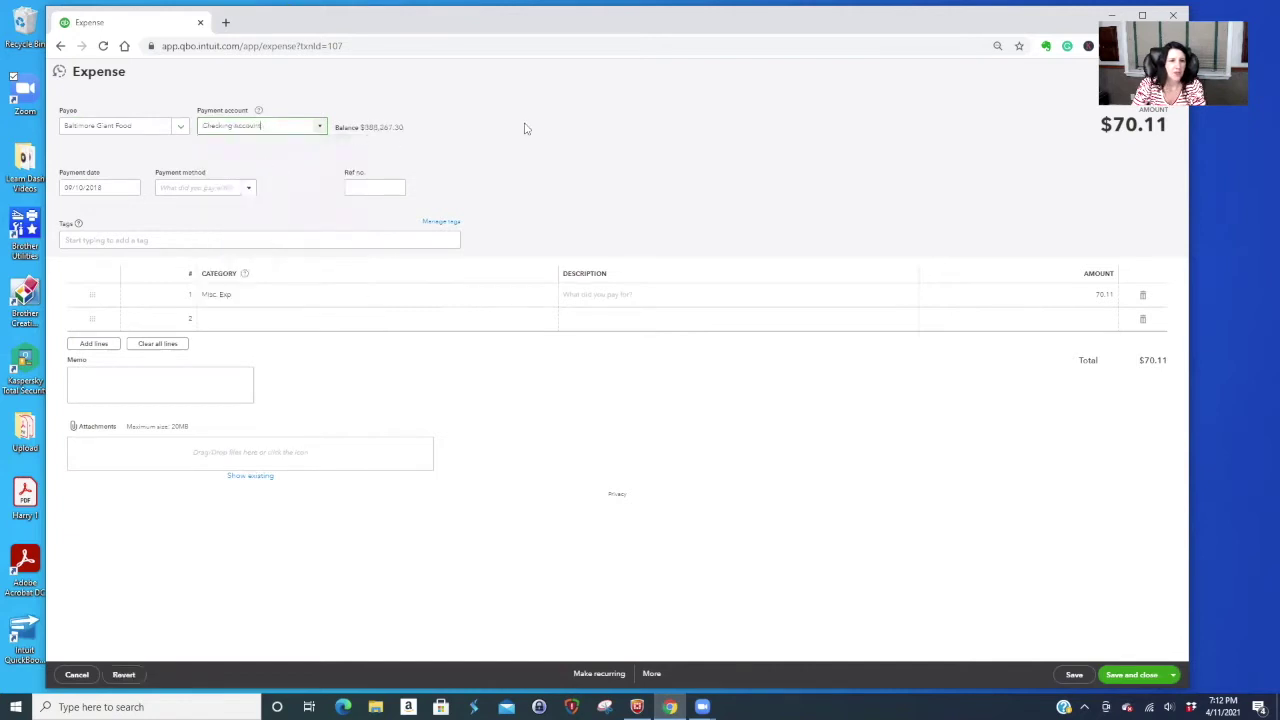
pyautogui.click(1134, 675)
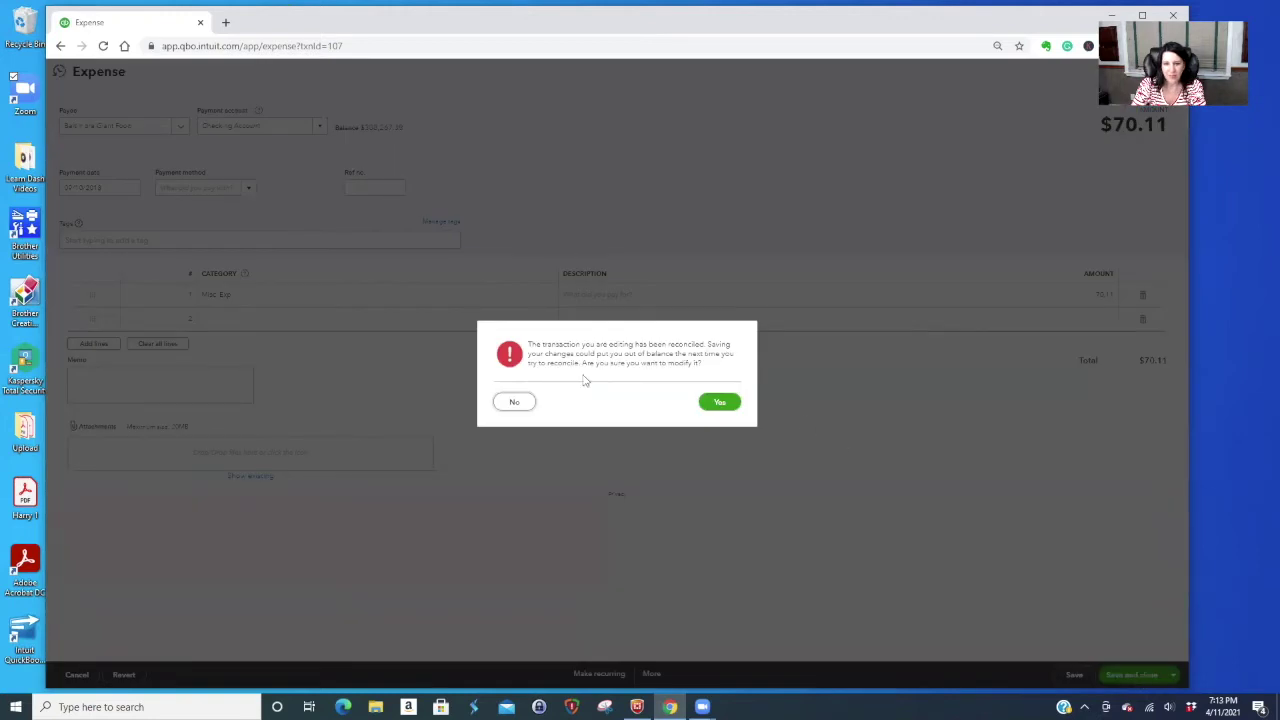
pyautogui.click(725, 404)
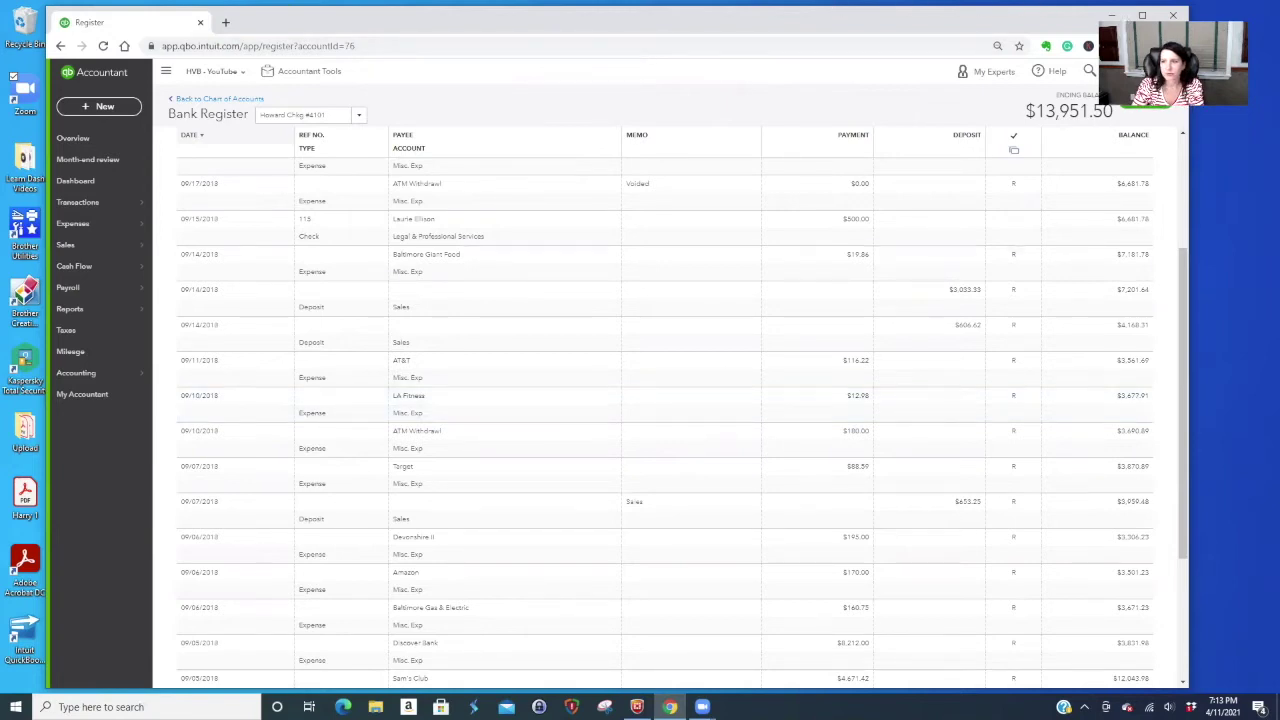
# - Start reconciling the Howard Chkg account and view its Reconciliation Discrepancy Report
pyautogui.click(1146, 102)
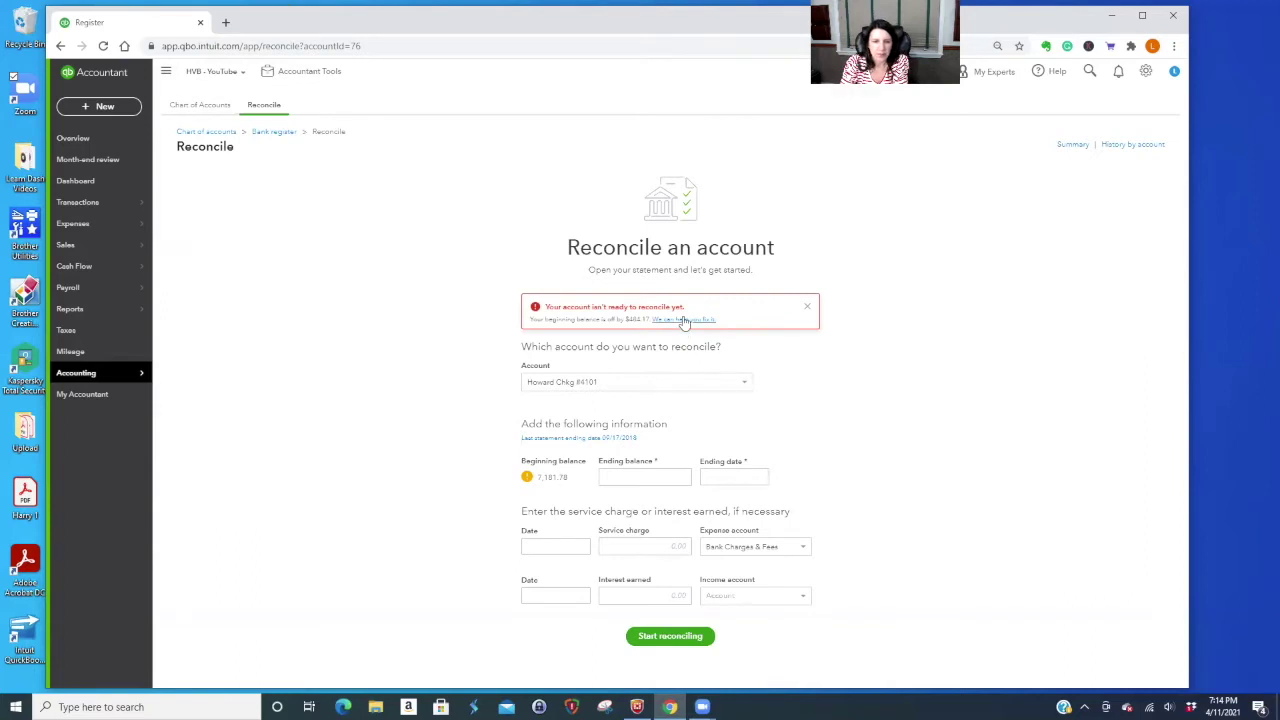
pyautogui.click(684, 320)
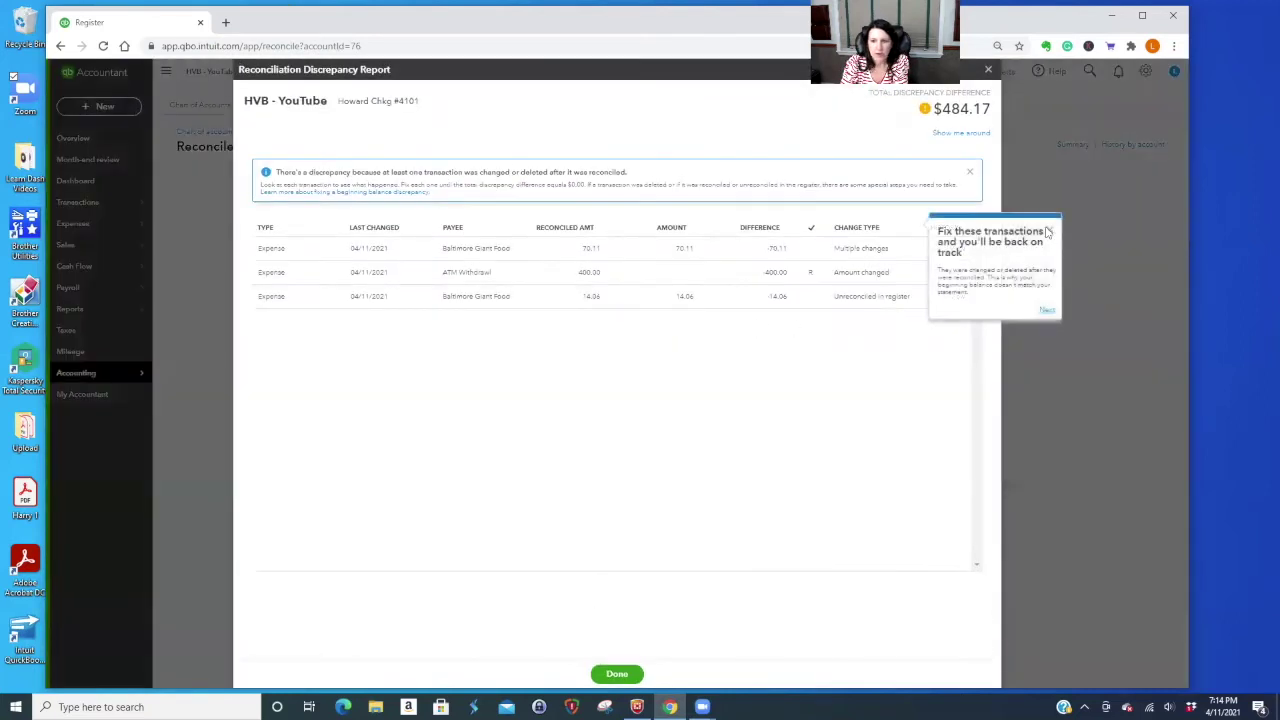
pyautogui.click(1047, 231)
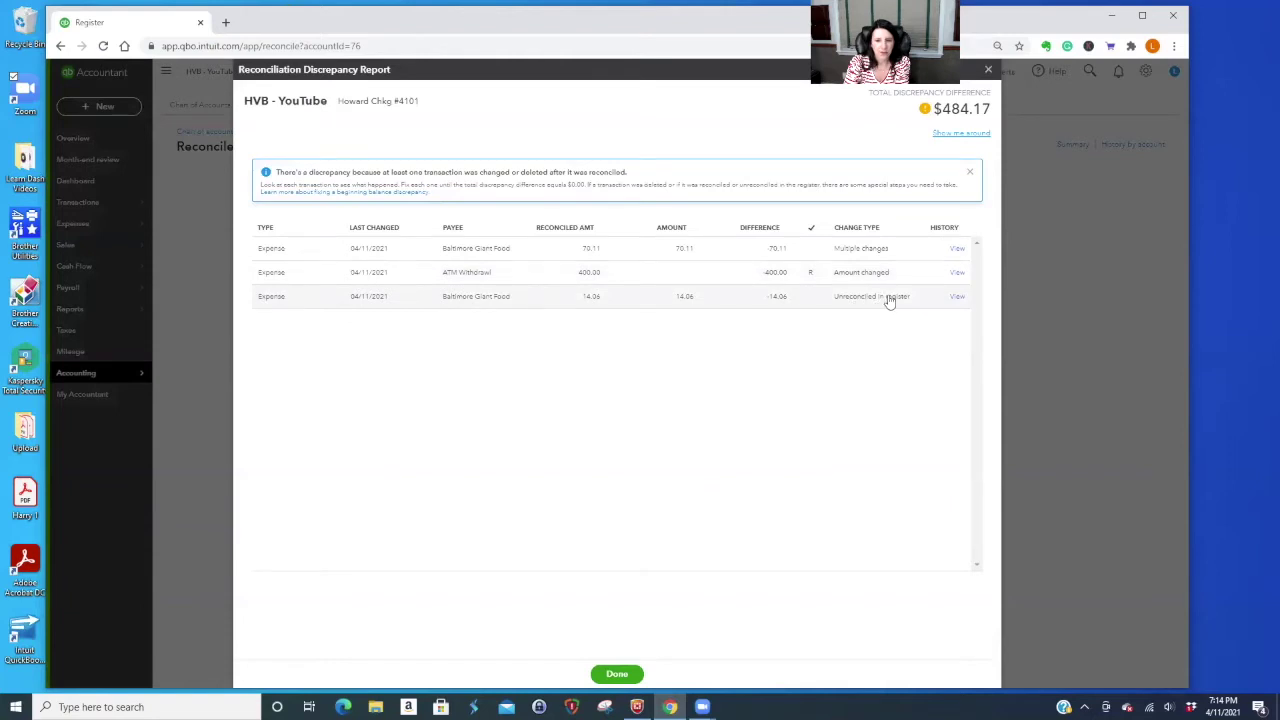
# - View the audit history of the unreconciled 14.06 Baltimore Giant Food expense, expanding its original entry and latest edit
pyautogui.click(957, 298)
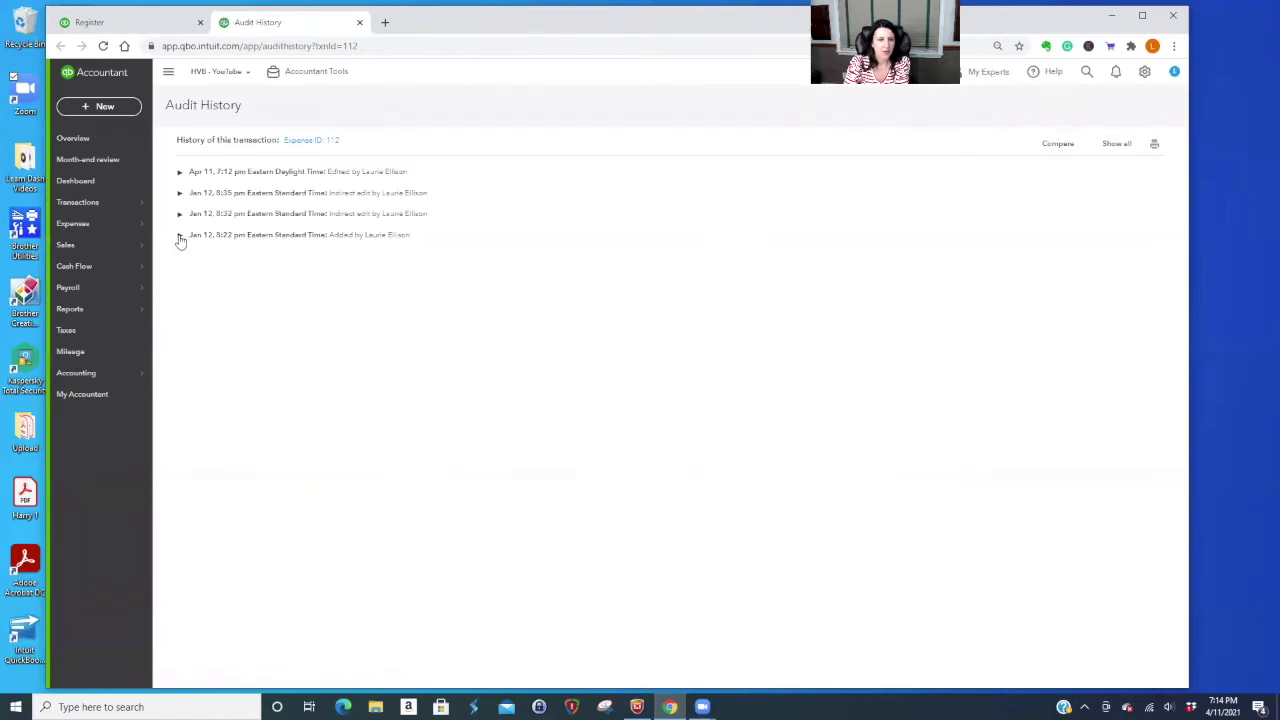
pyautogui.click(180, 235)
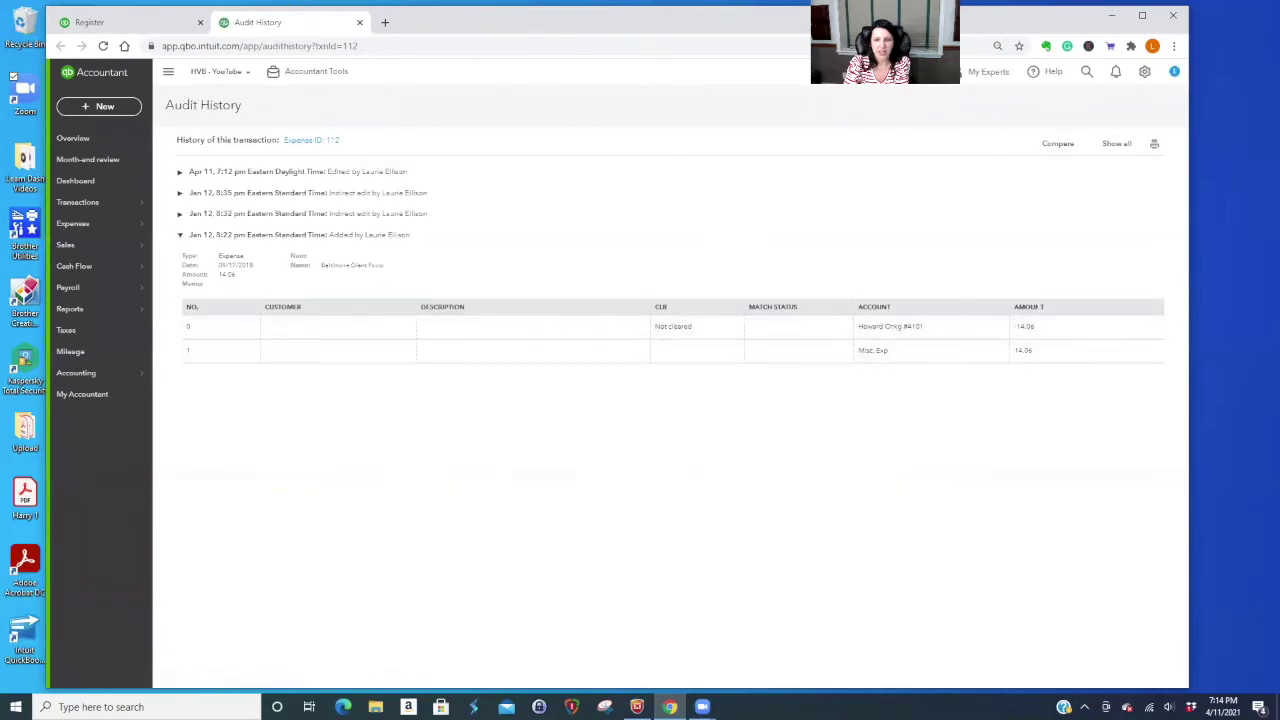
pyautogui.click(179, 172)
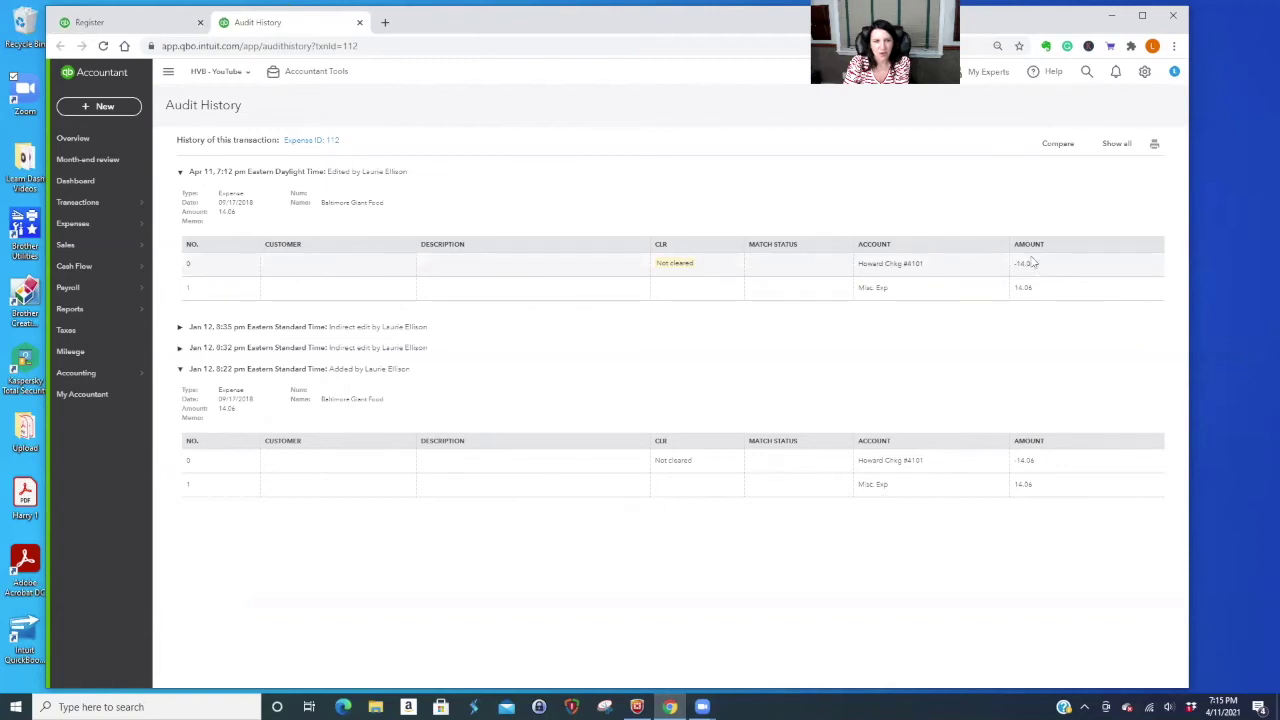
# - Return to the reconciliation page for the Howard Chkg account
pyautogui.click(1145, 73)
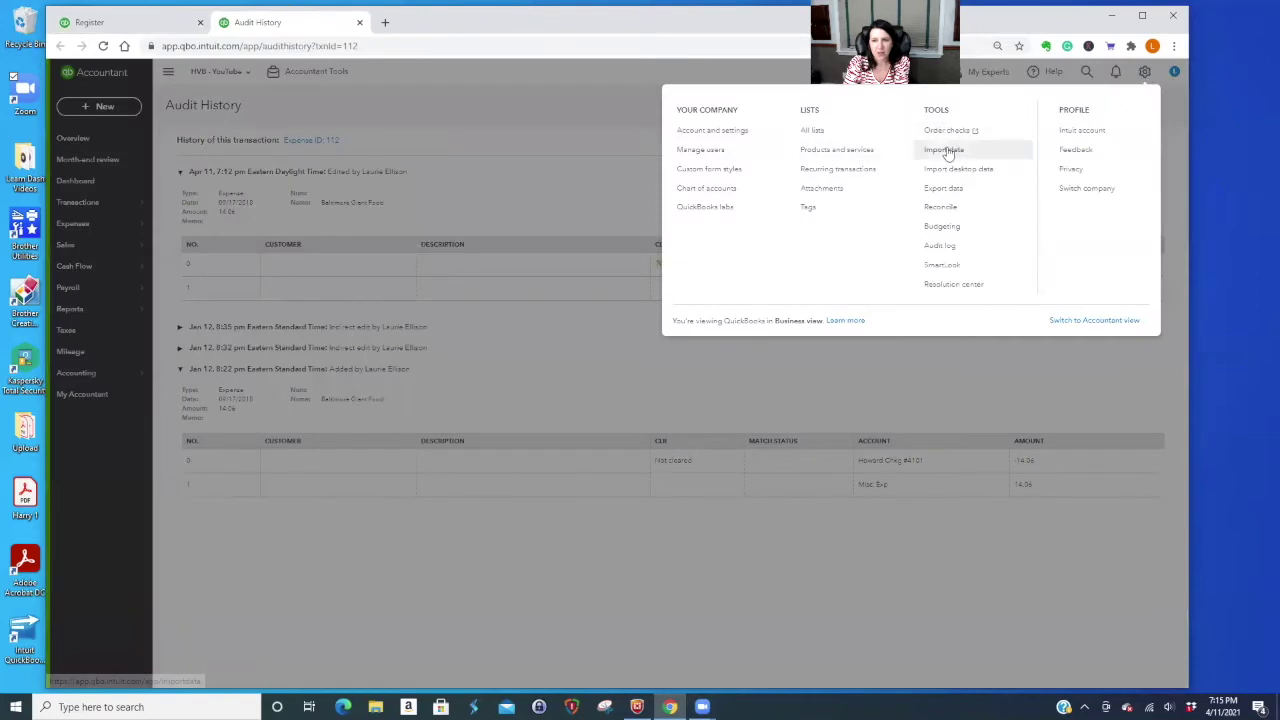
pyautogui.click(948, 207)
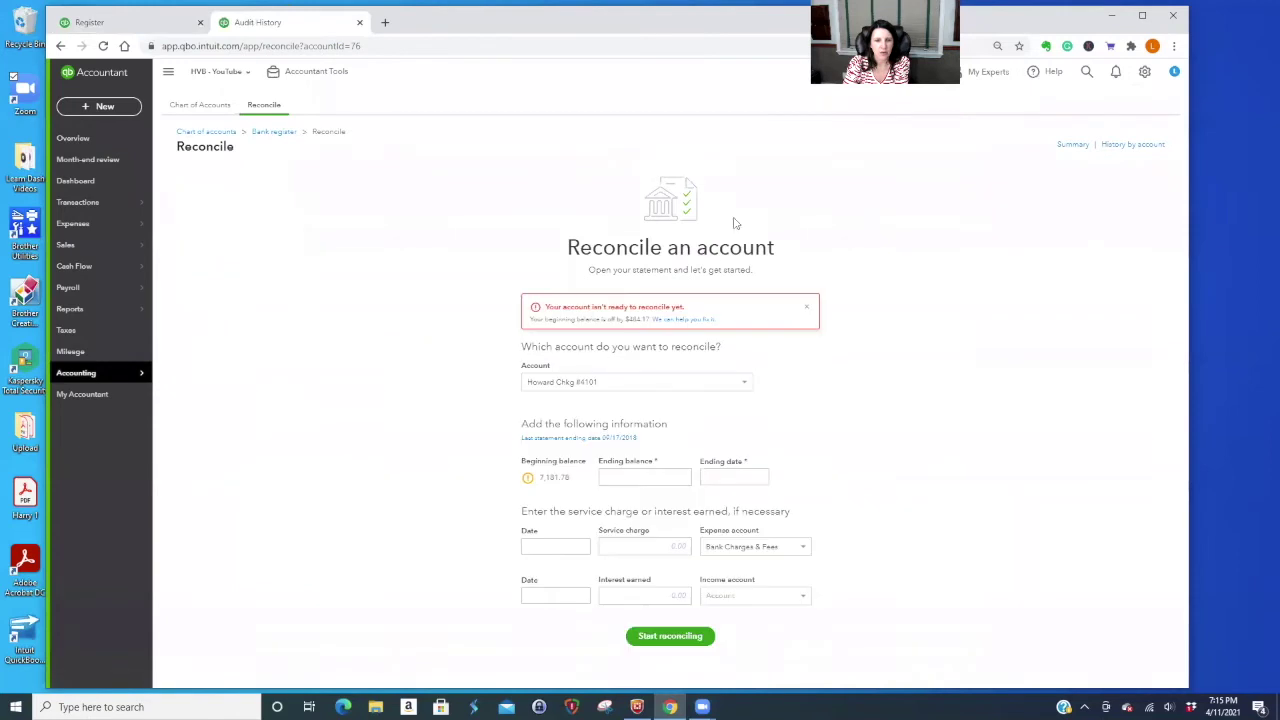
# - View the audit history of the 09/17/2018 ATM Withdrawl expense from the discrepancy report, expanding the voided entry and the edit before it
pyautogui.click(674, 319)
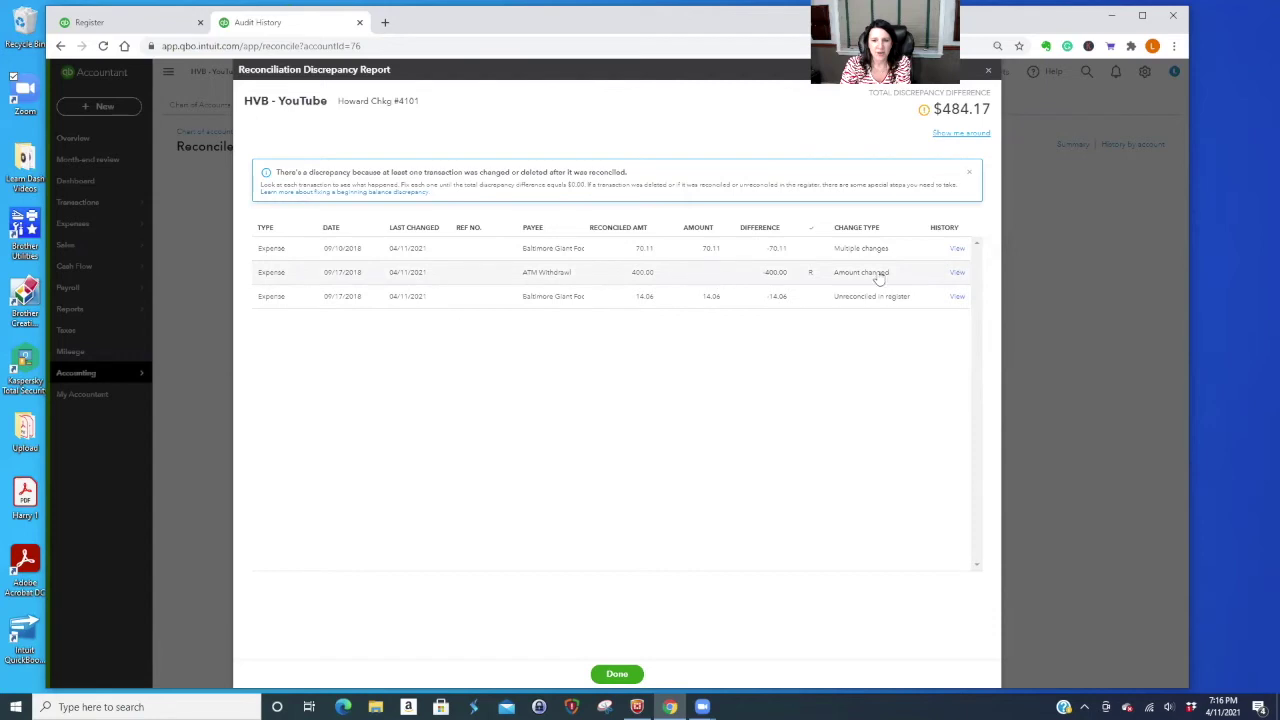
pyautogui.click(959, 274)
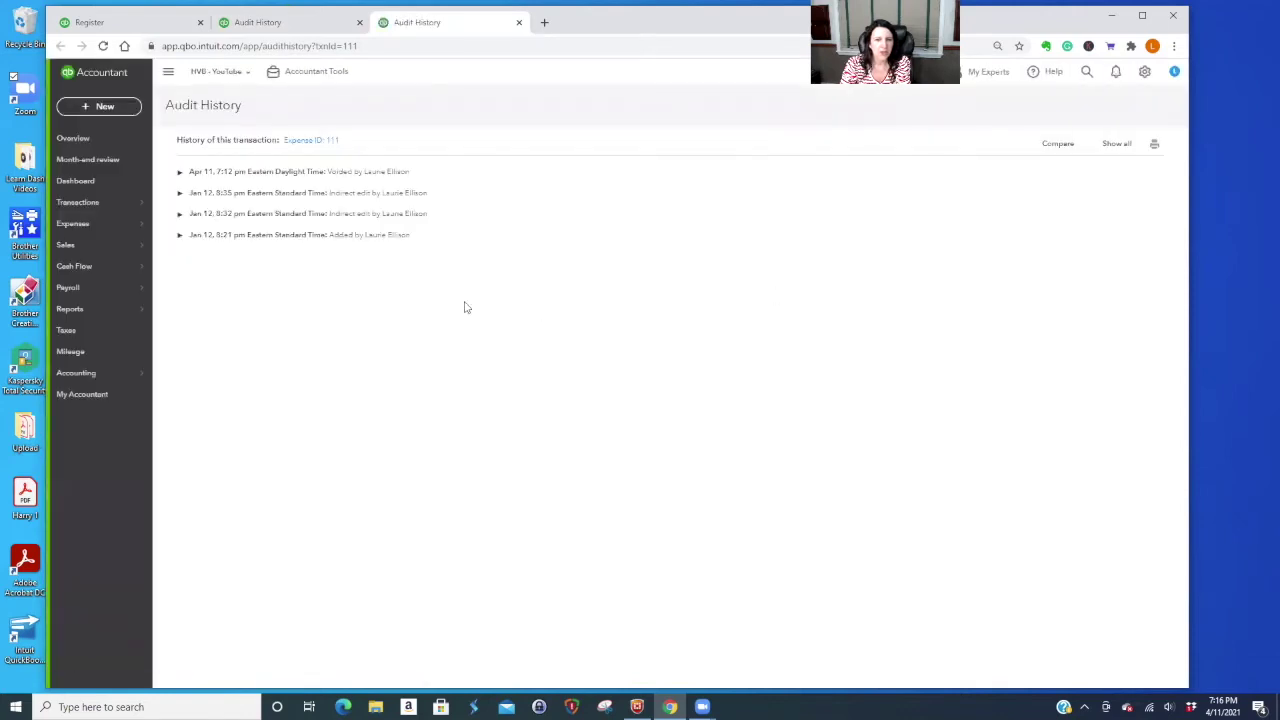
pyautogui.click(180, 172)
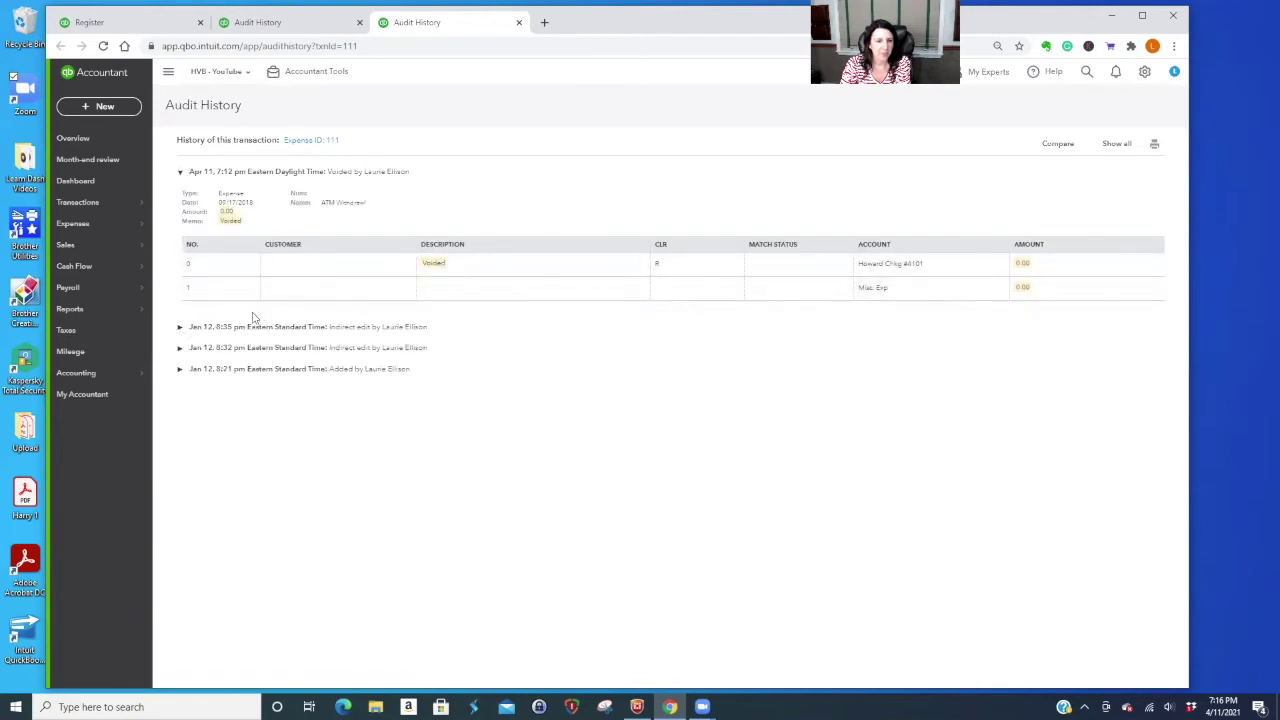
pyautogui.click(179, 327)
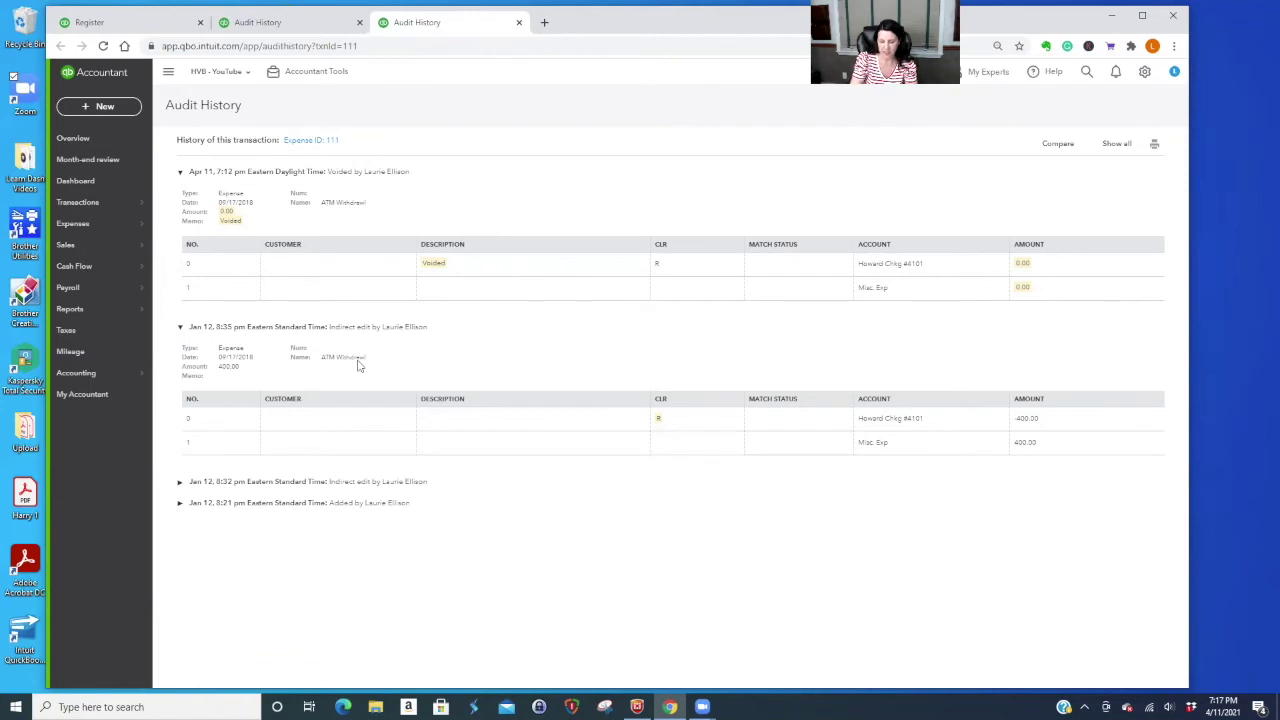
# - Open the Howard Chkg account's bank register from the chart of accounts
pyautogui.moveTo(103, 374)
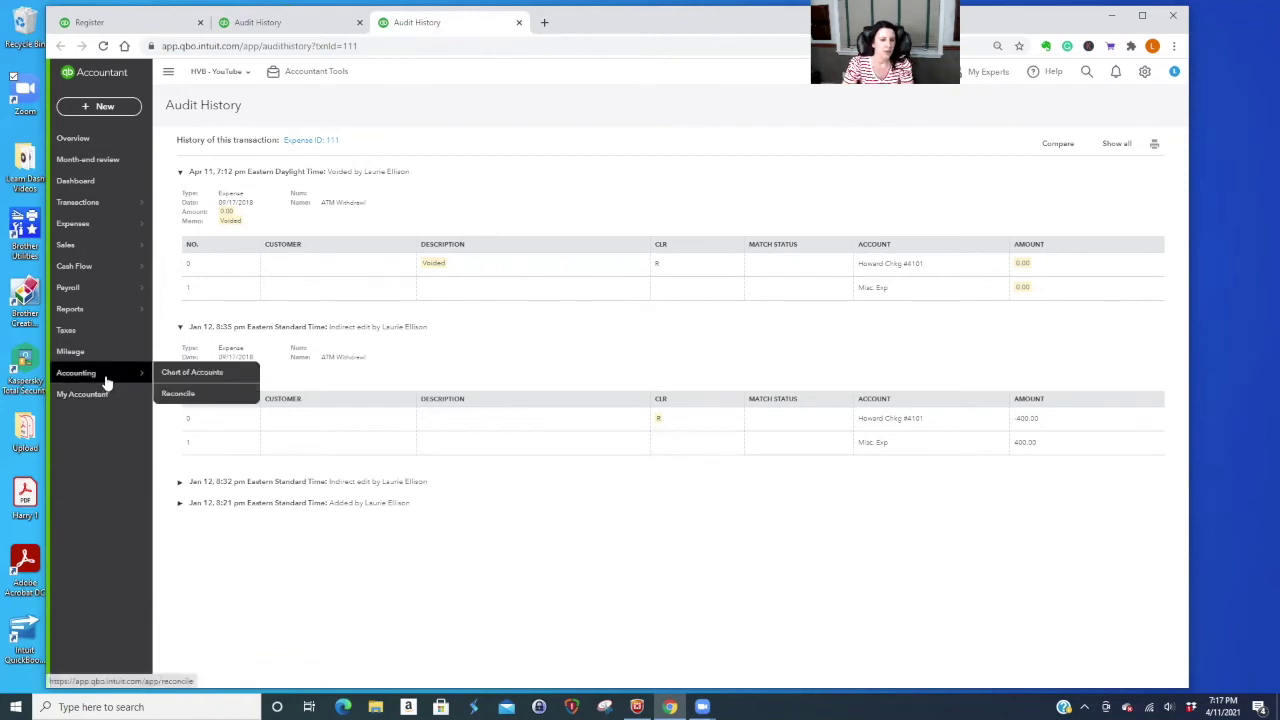
pyautogui.click(200, 373)
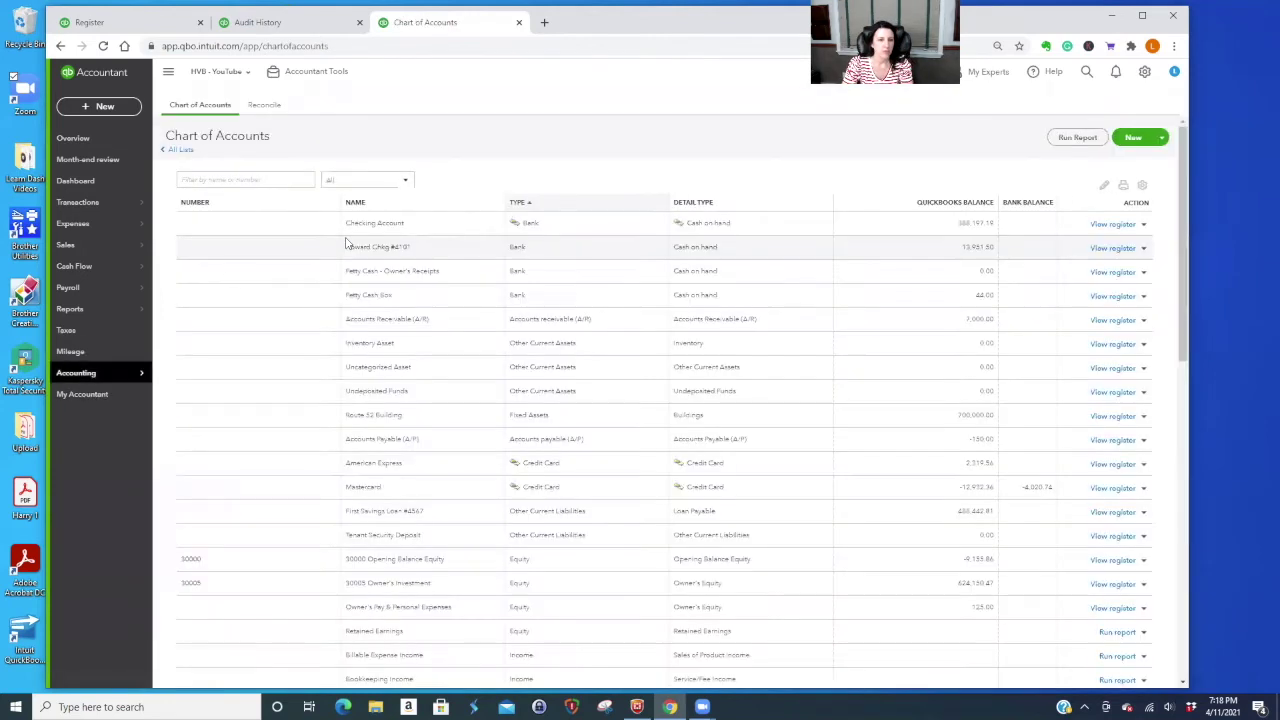
pyautogui.click(1115, 248)
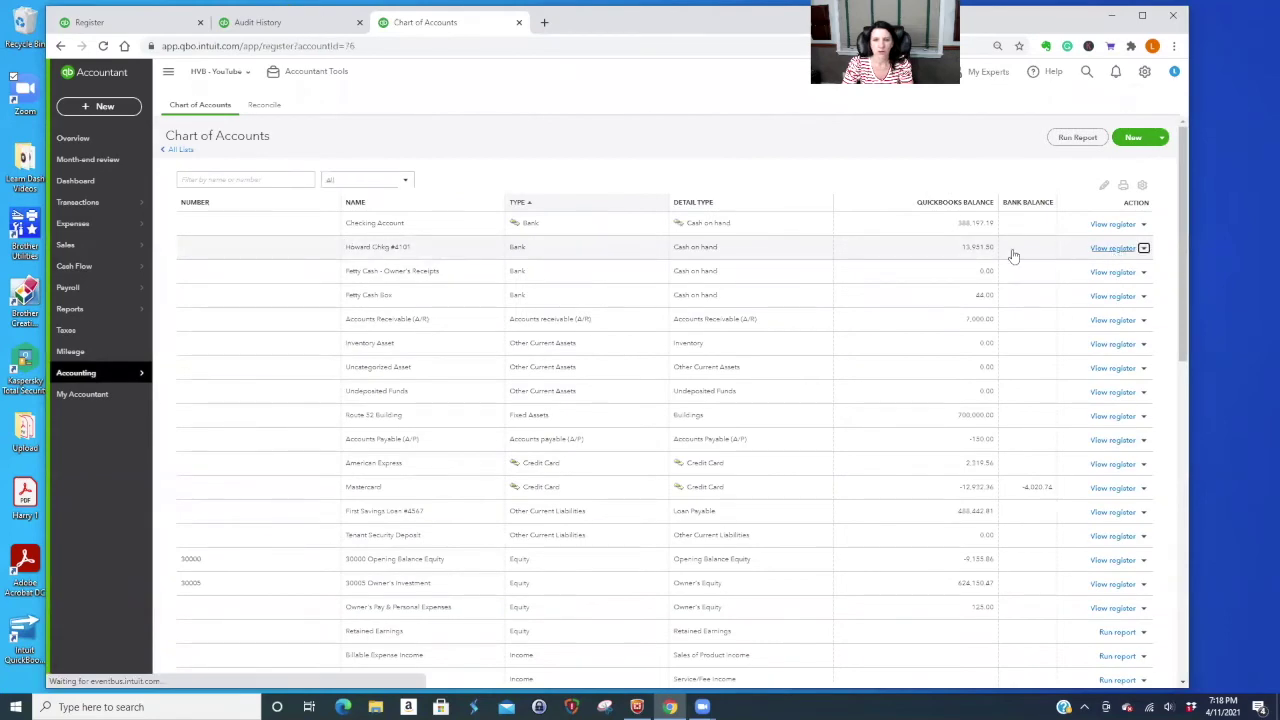
# - Set the payment of the voided 09/17/2018 ATM Withdrawl expense to 400.00 and save it despite being reconciled
pyautogui.scroll(-6, 849, 451)
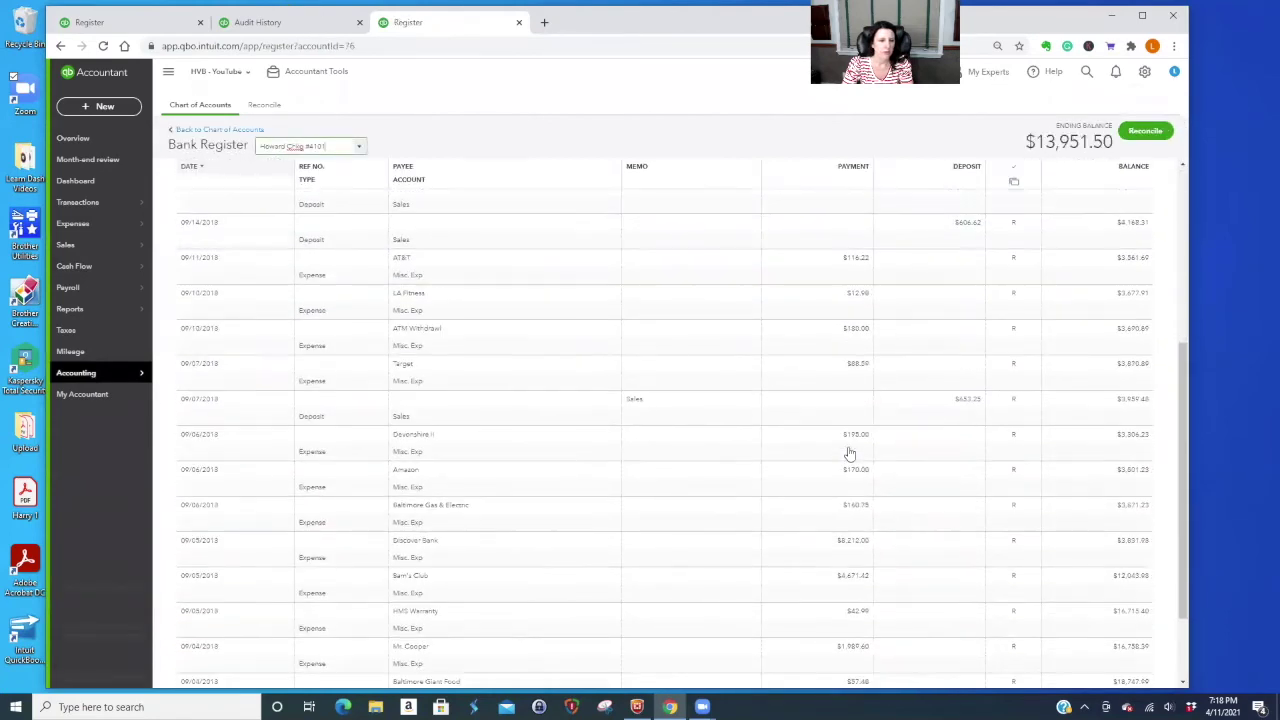
pyautogui.scroll(1, 849, 454)
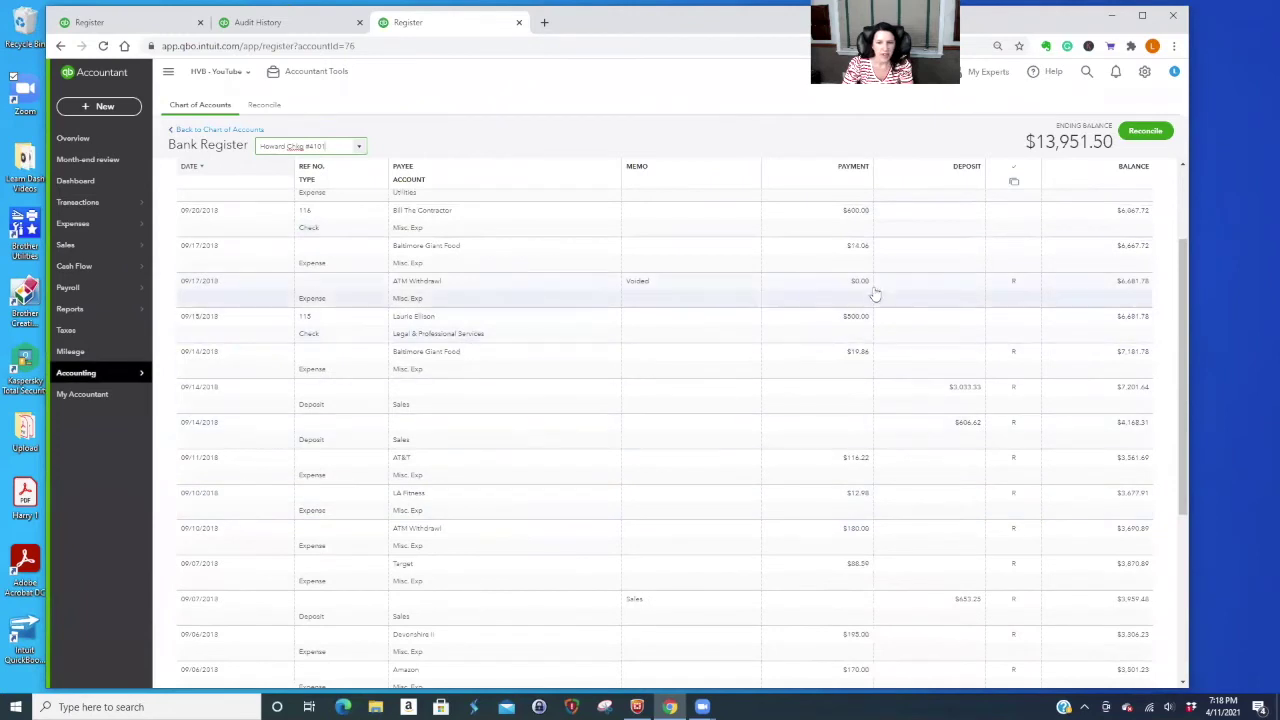
pyautogui.click(1021, 287)
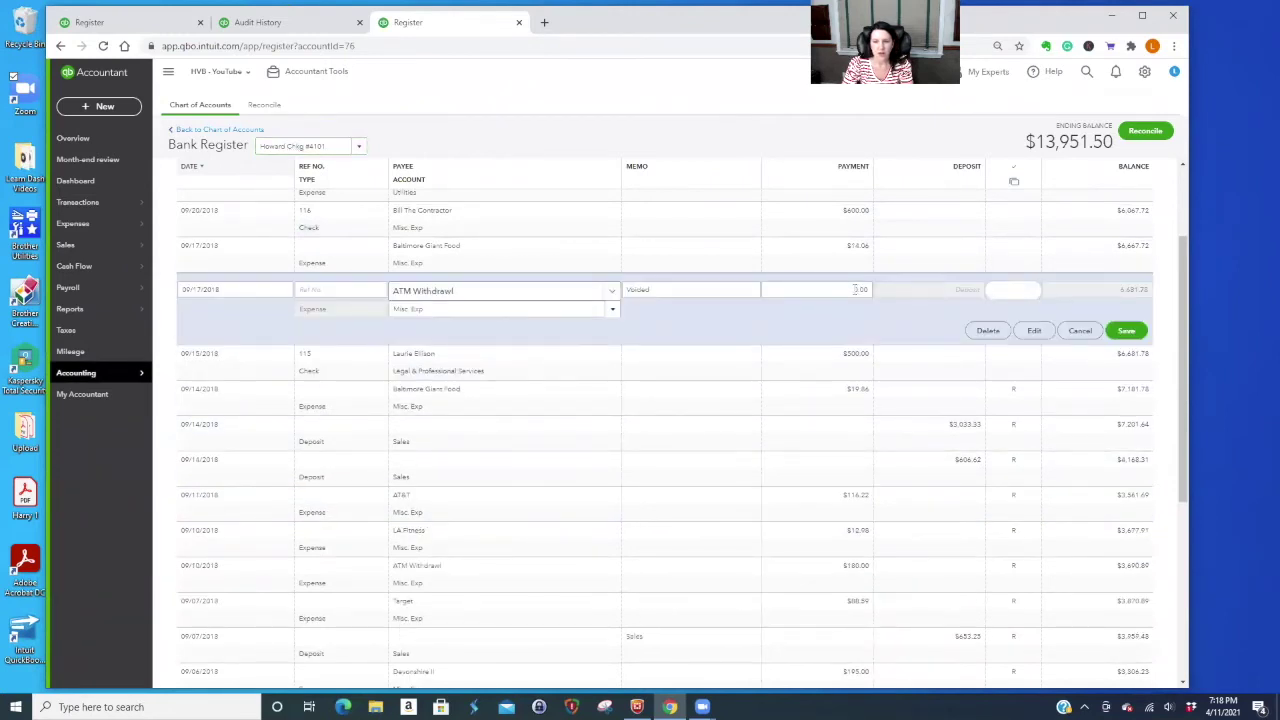
pyautogui.click(1018, 294)
pyautogui.hotkey('shift', 'Tab')
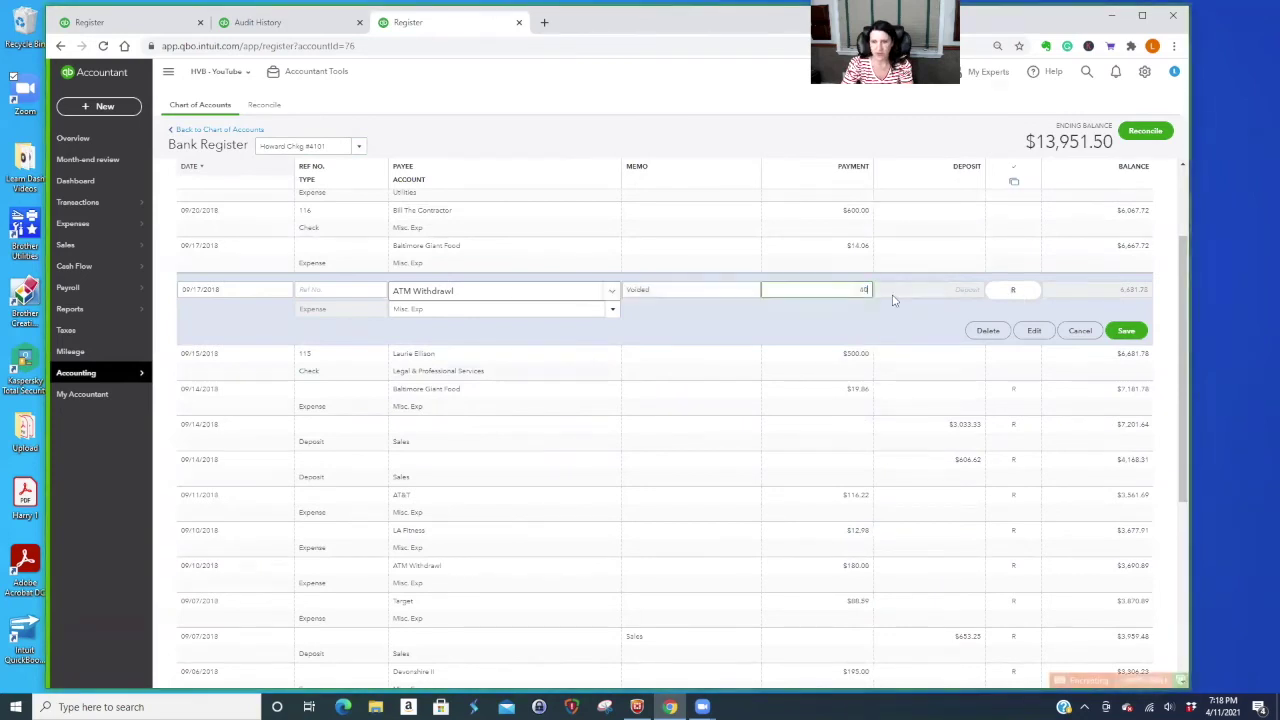
pyautogui.write('400.00')
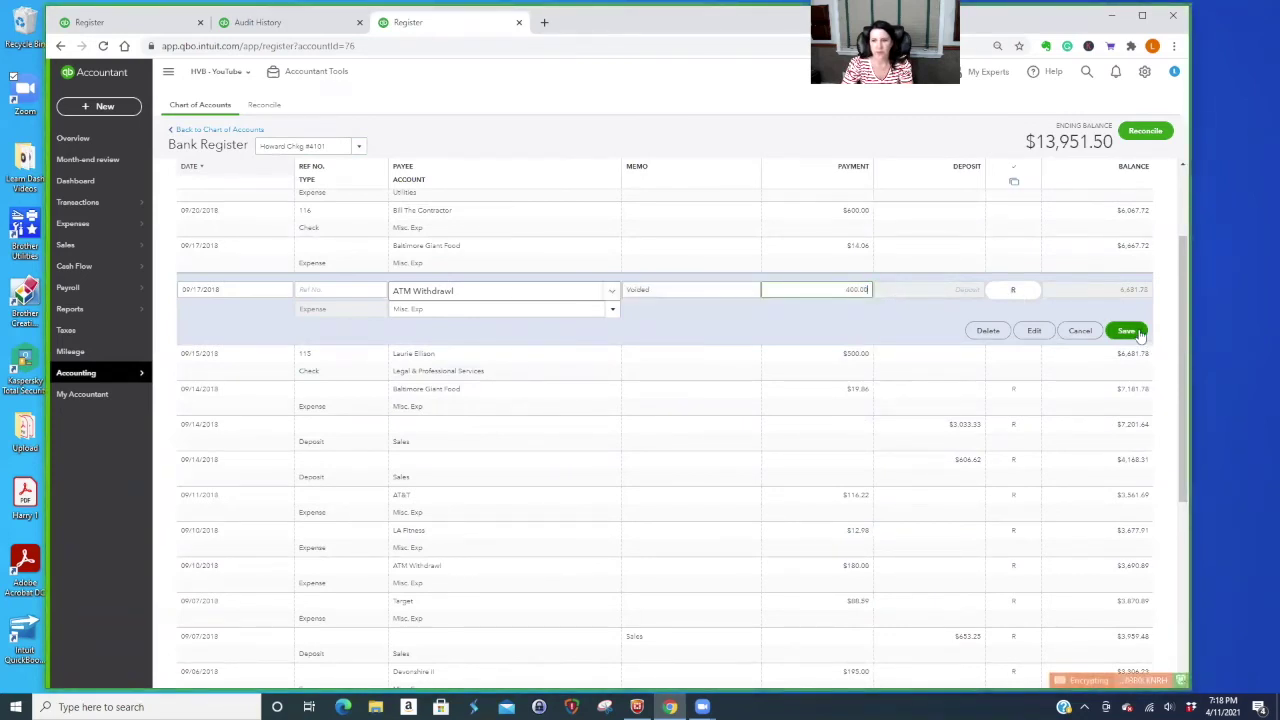
pyautogui.click(1126, 330)
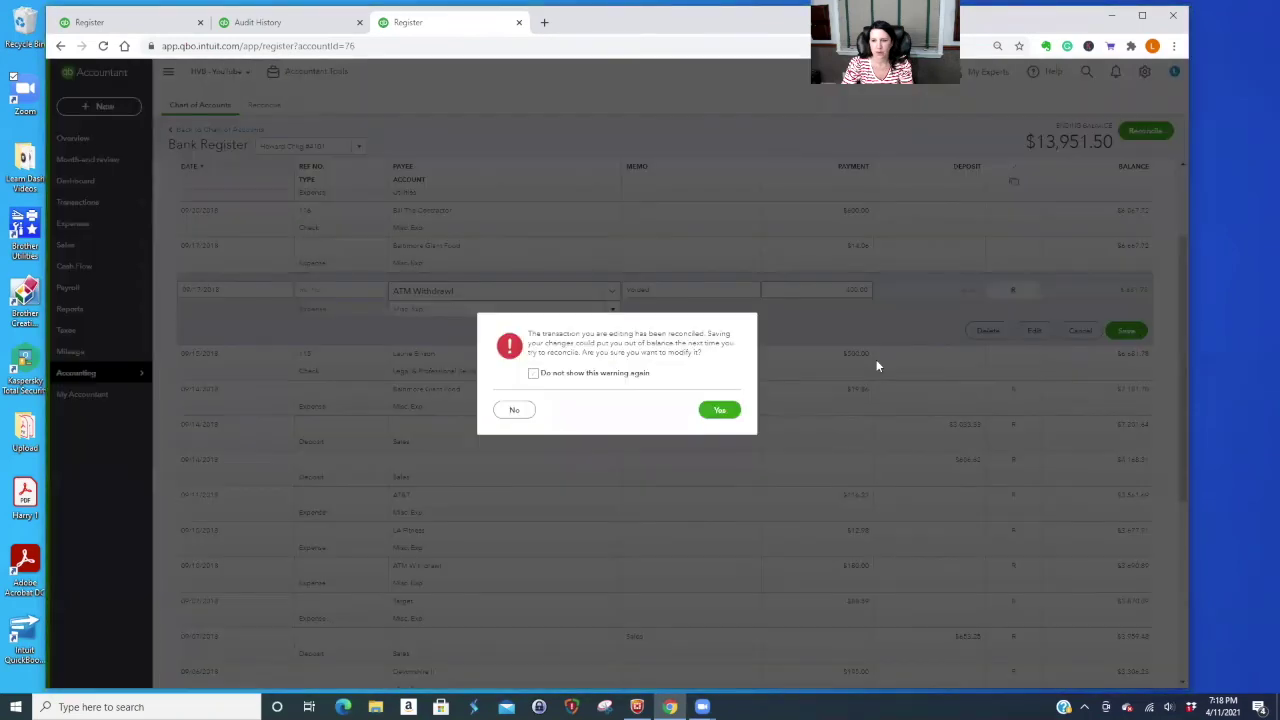
pyautogui.click(712, 409)
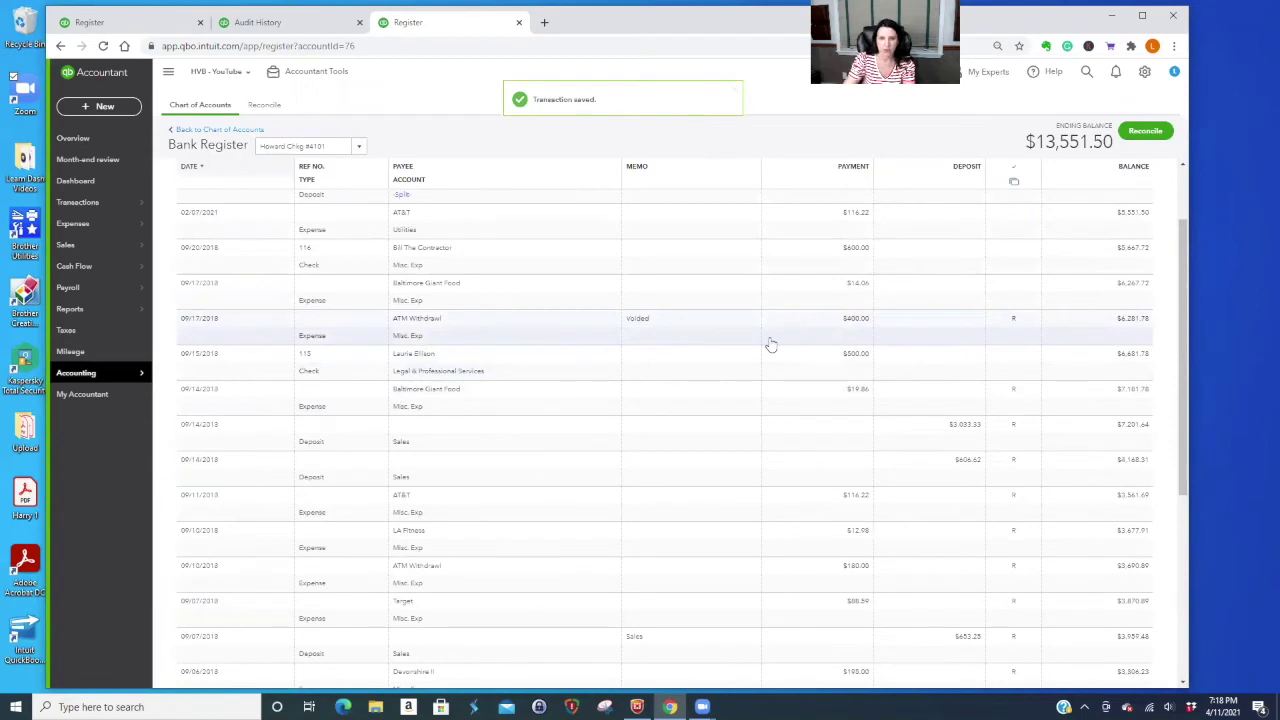
# - Reopen the Howard Chkg discrepancy report and view the audit history of the 09/10/2018 Baltimore Giant Food expense, expanding its latest edit
pyautogui.click(1145, 132)
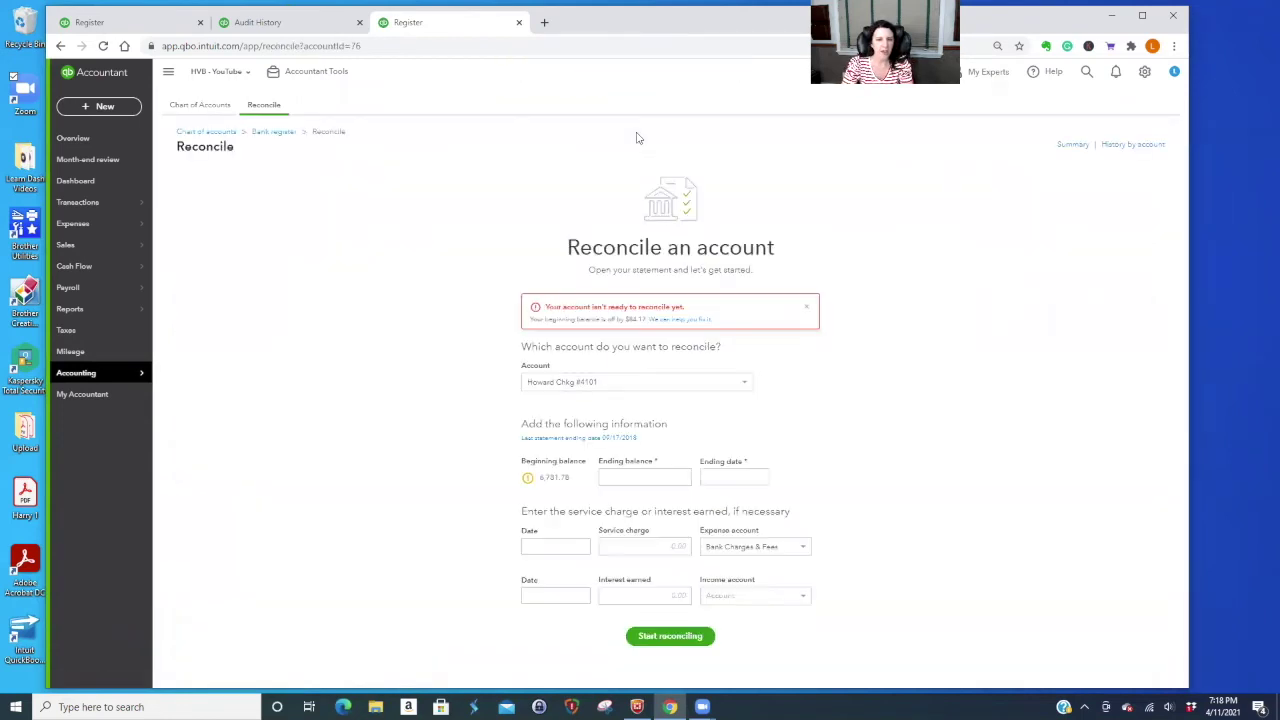
pyautogui.click(679, 320)
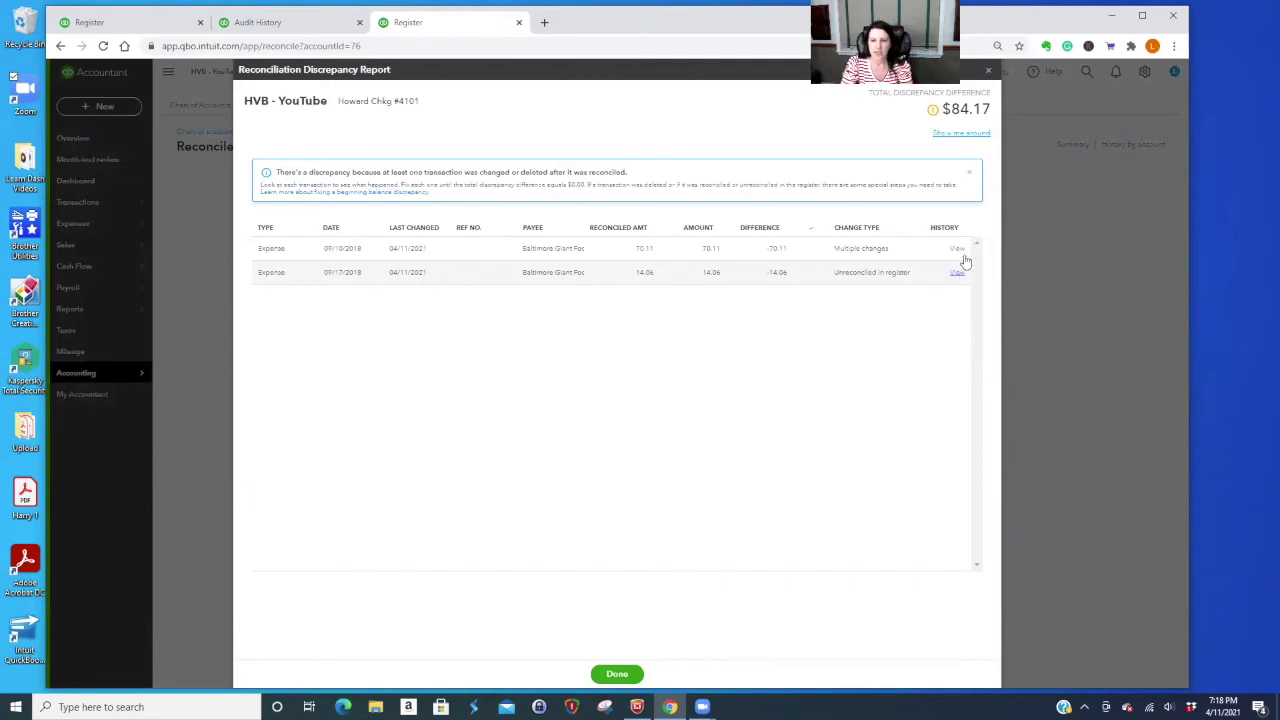
pyautogui.click(957, 250)
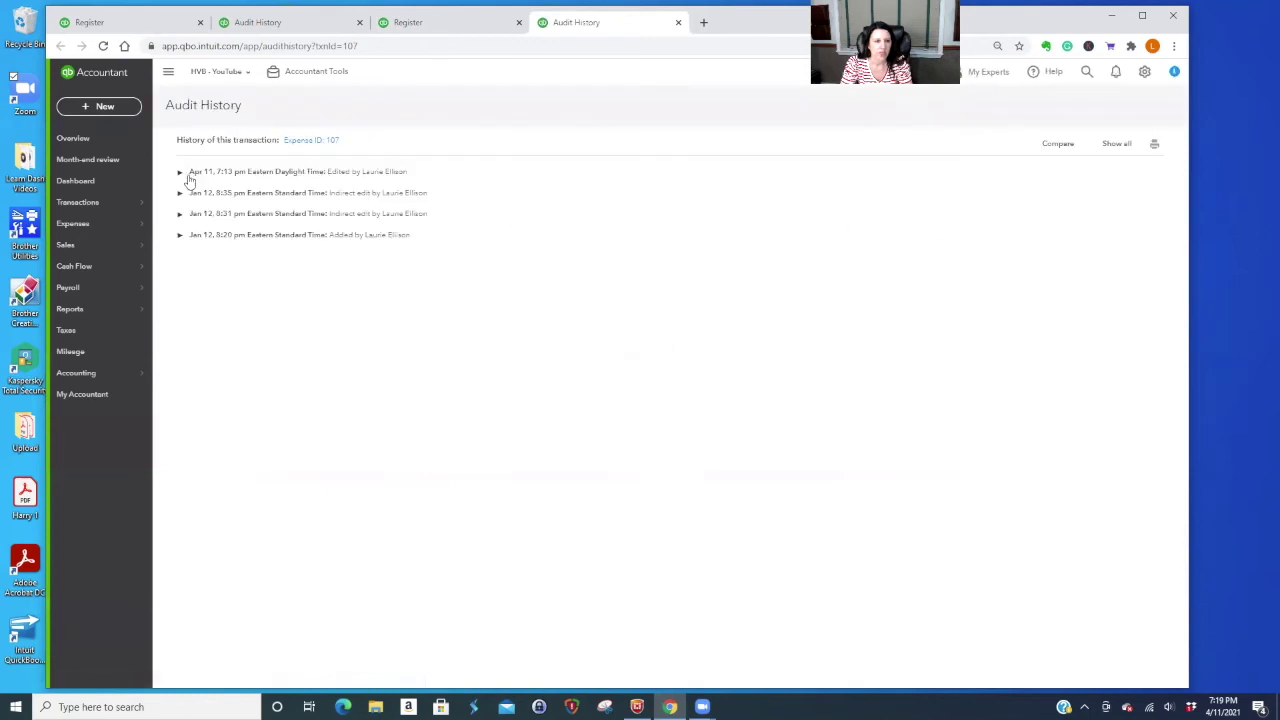
pyautogui.click(180, 173)
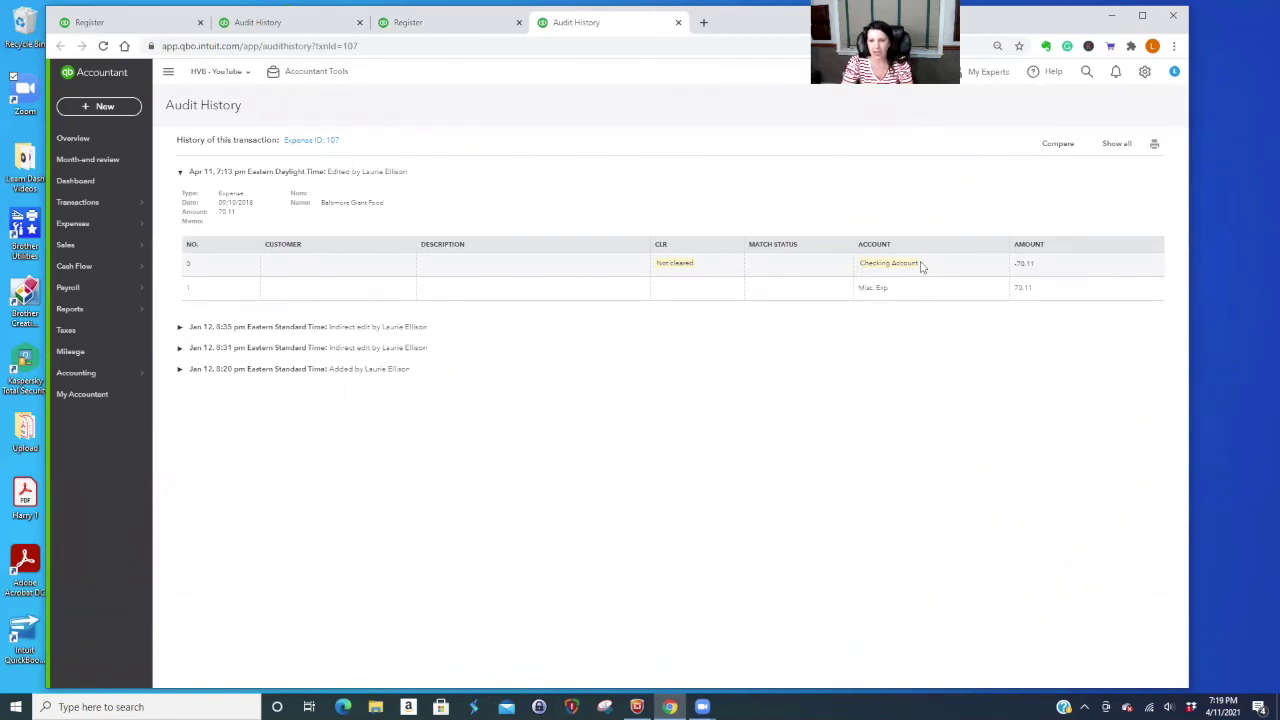
# - Find the 70.11 Baltimore Giant Food expense among the recent transactions, change its payment account to Howard Chkg, and save and close it
pyautogui.click(1087, 72)
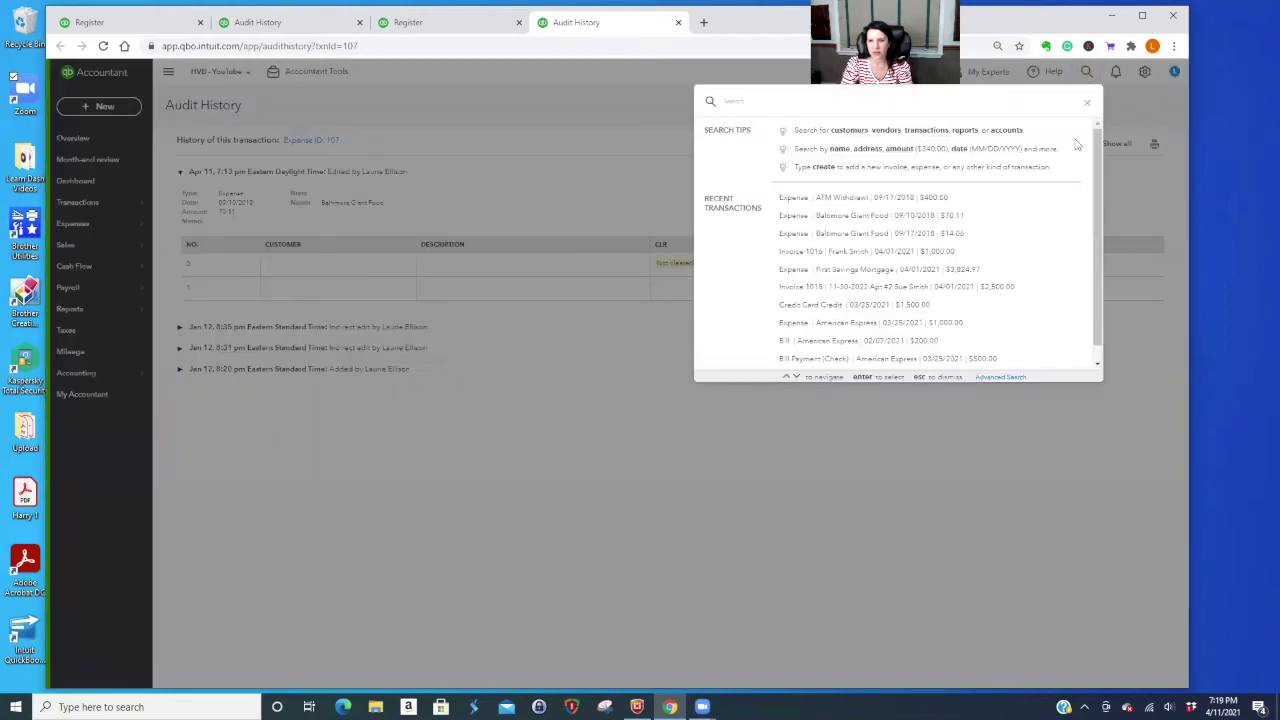
pyautogui.click(943, 214)
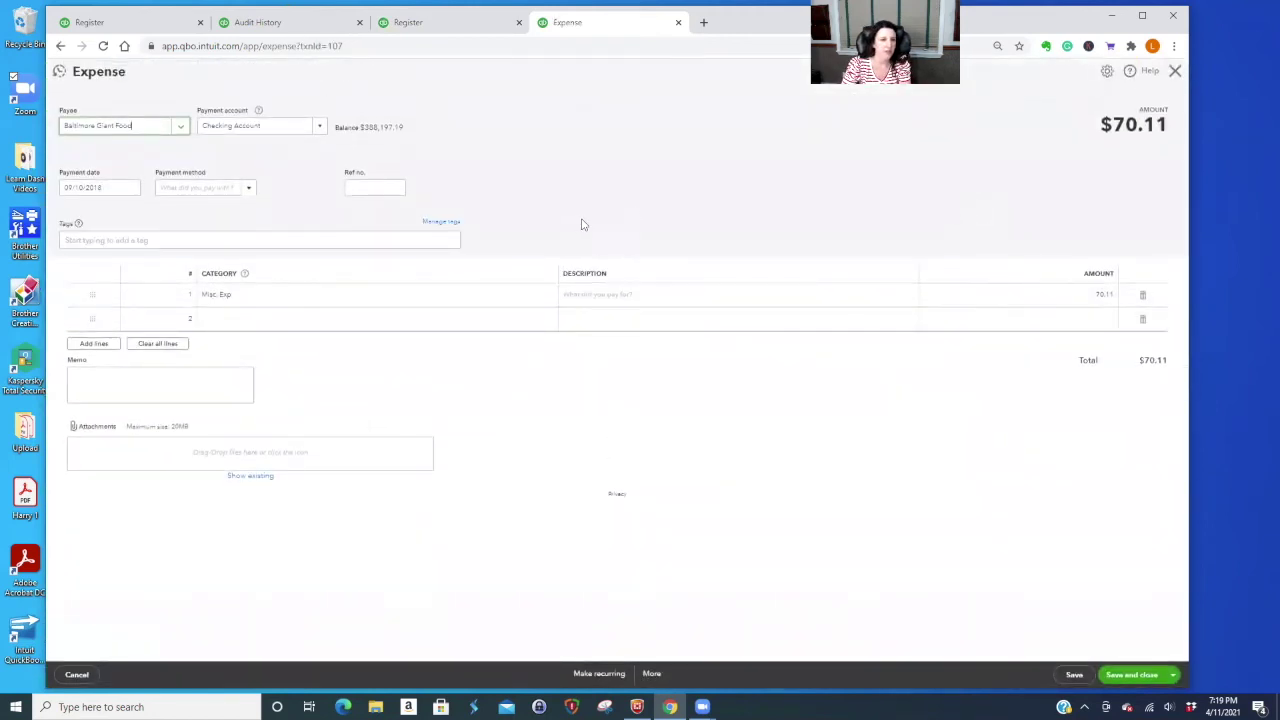
pyautogui.click(320, 130)
pyautogui.click(320, 130)
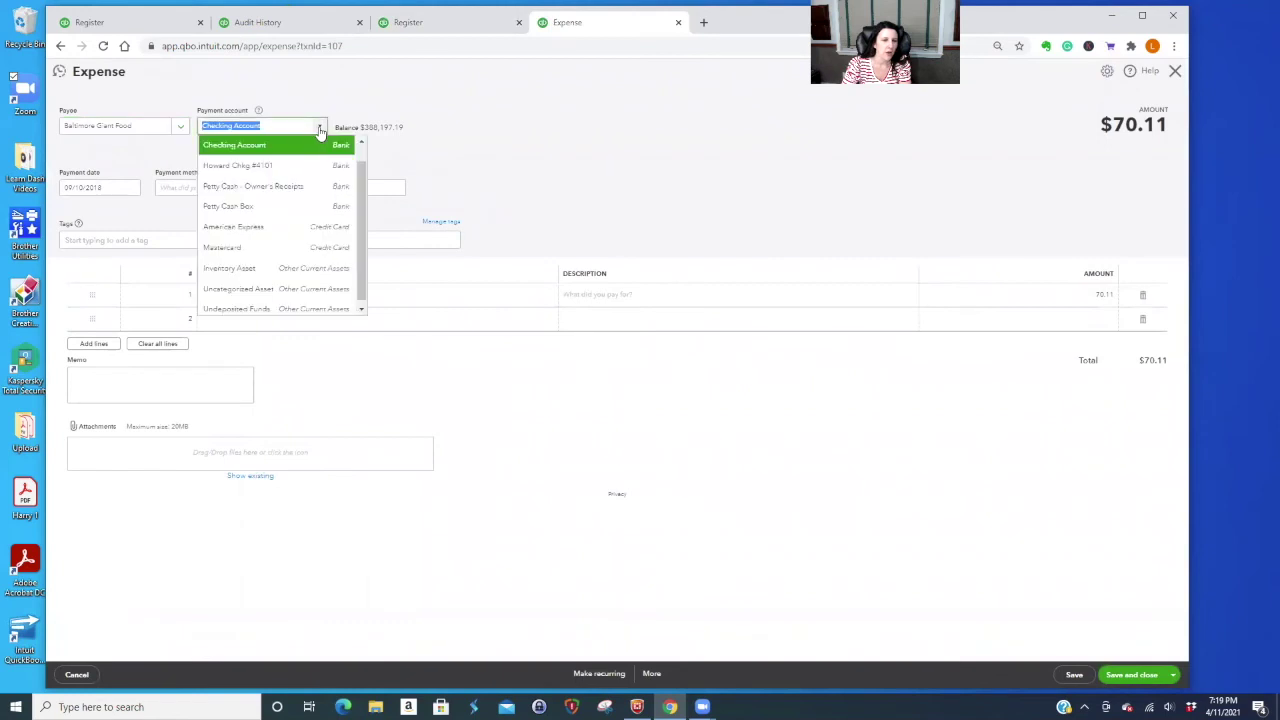
pyautogui.click(288, 164)
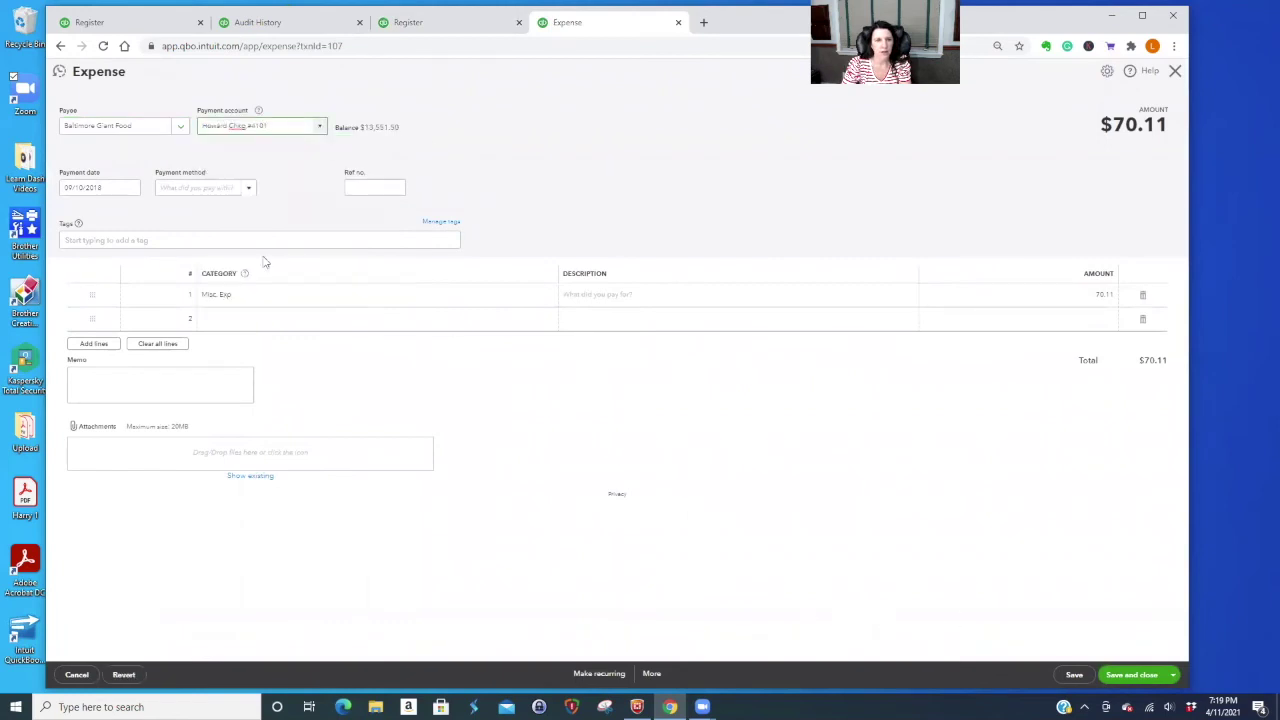
pyautogui.click(1132, 674)
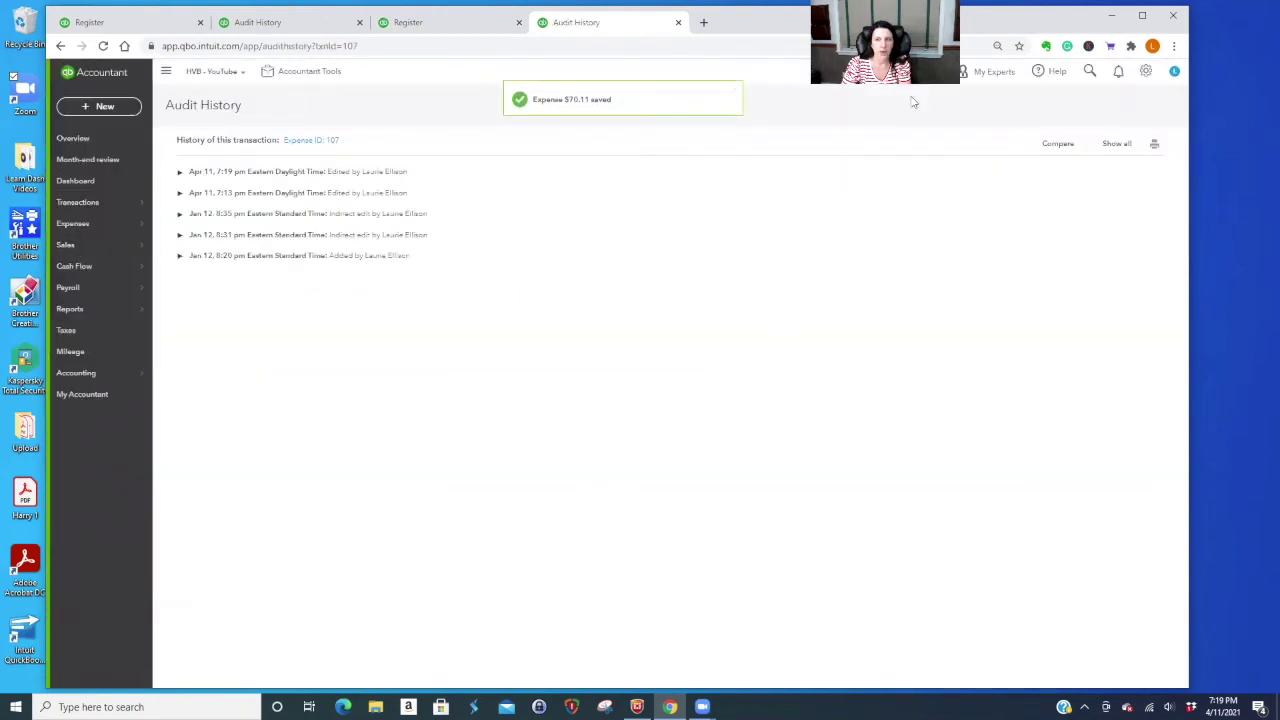
# - Start reconciling the Howard Chkg account with an ending balance of 6,697.61 and an ending date of 9/17/18
pyautogui.click(1146, 71)
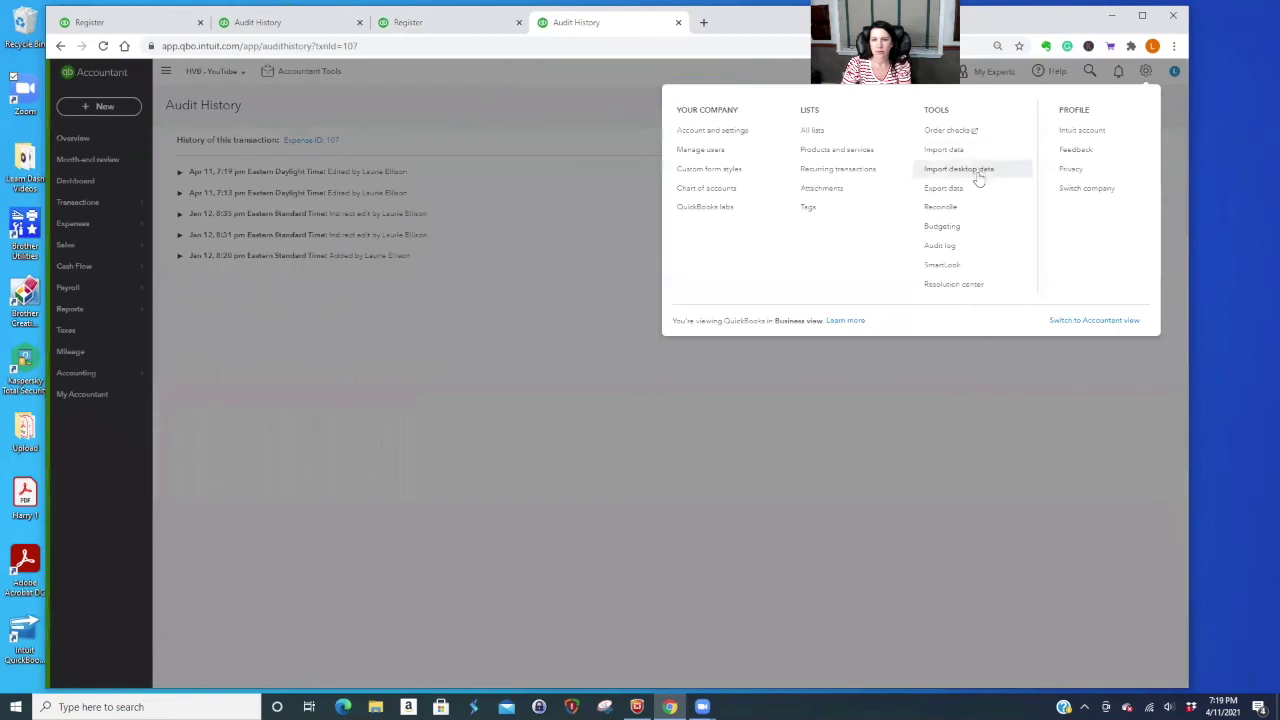
pyautogui.click(945, 207)
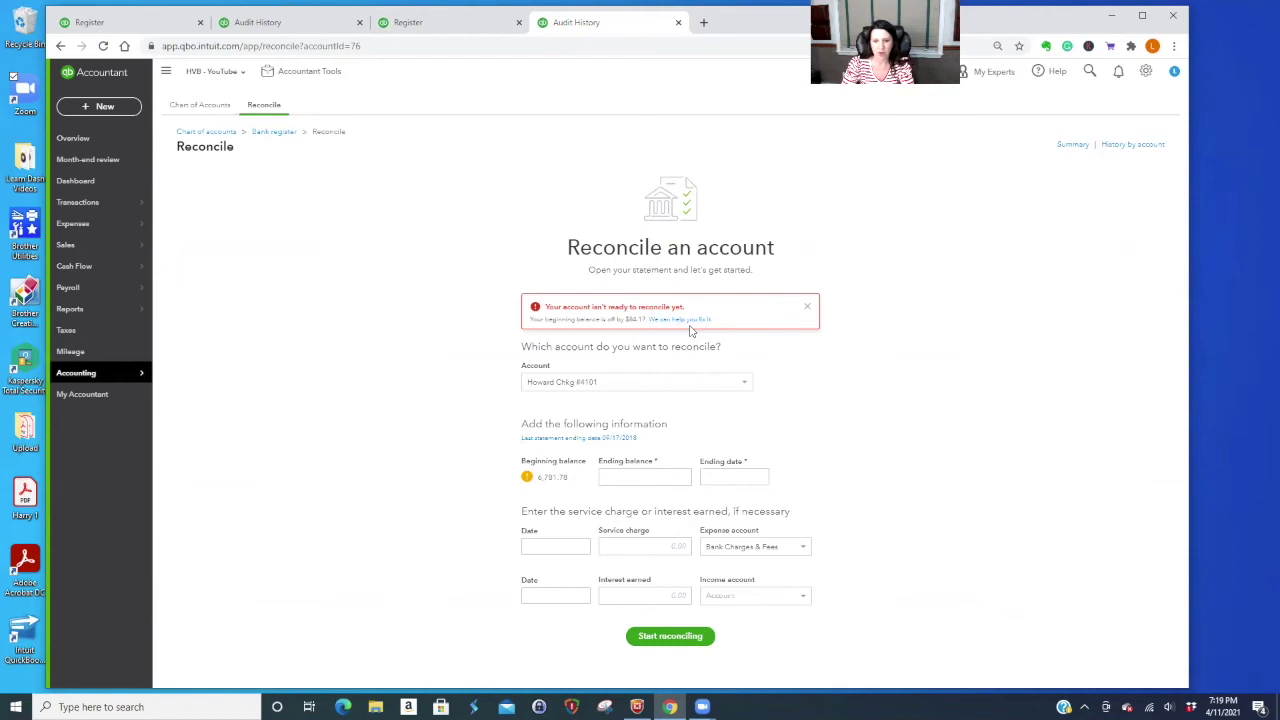
pyautogui.click(622, 478)
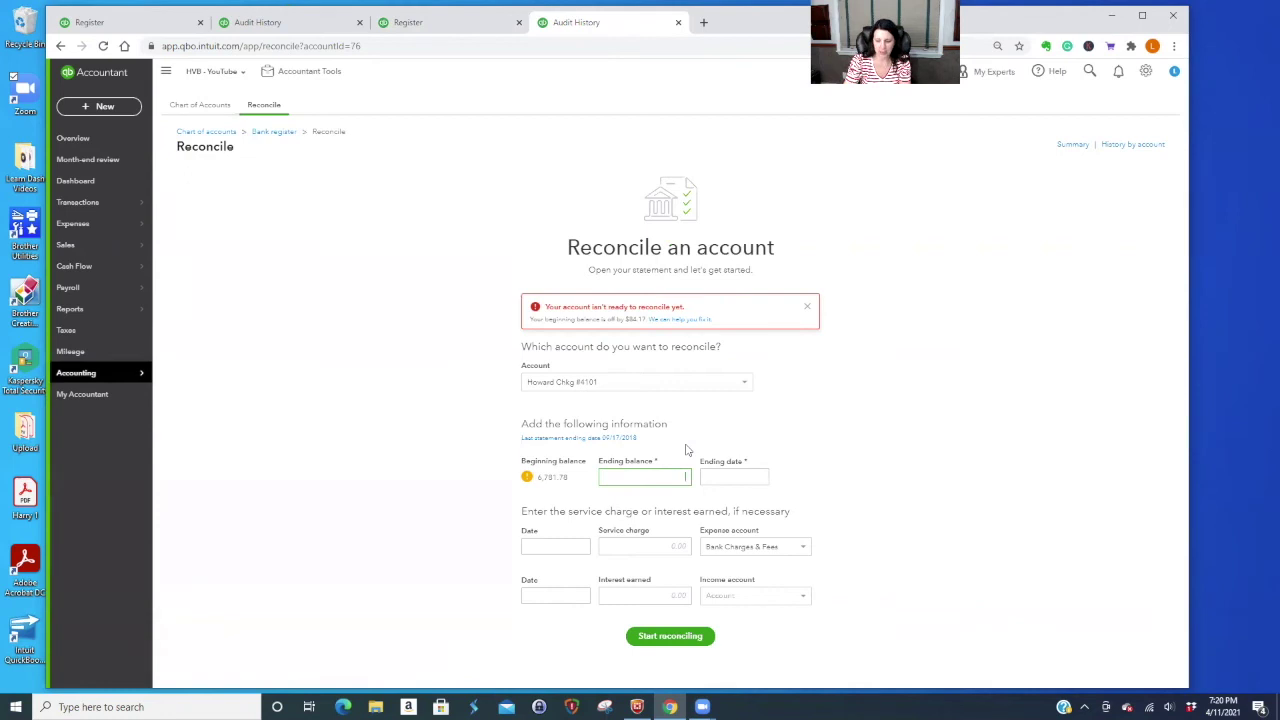
pyautogui.write('46')
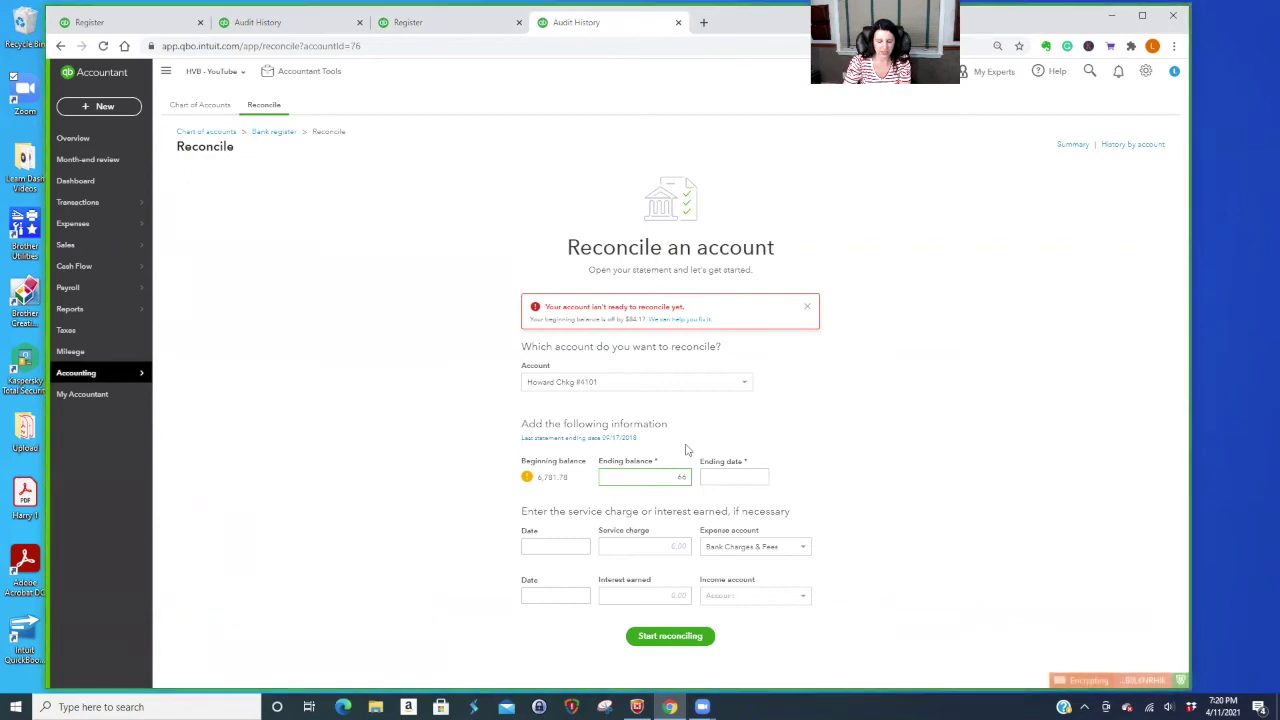
pyautogui.write('97.61')
pyautogui.click(717, 476)
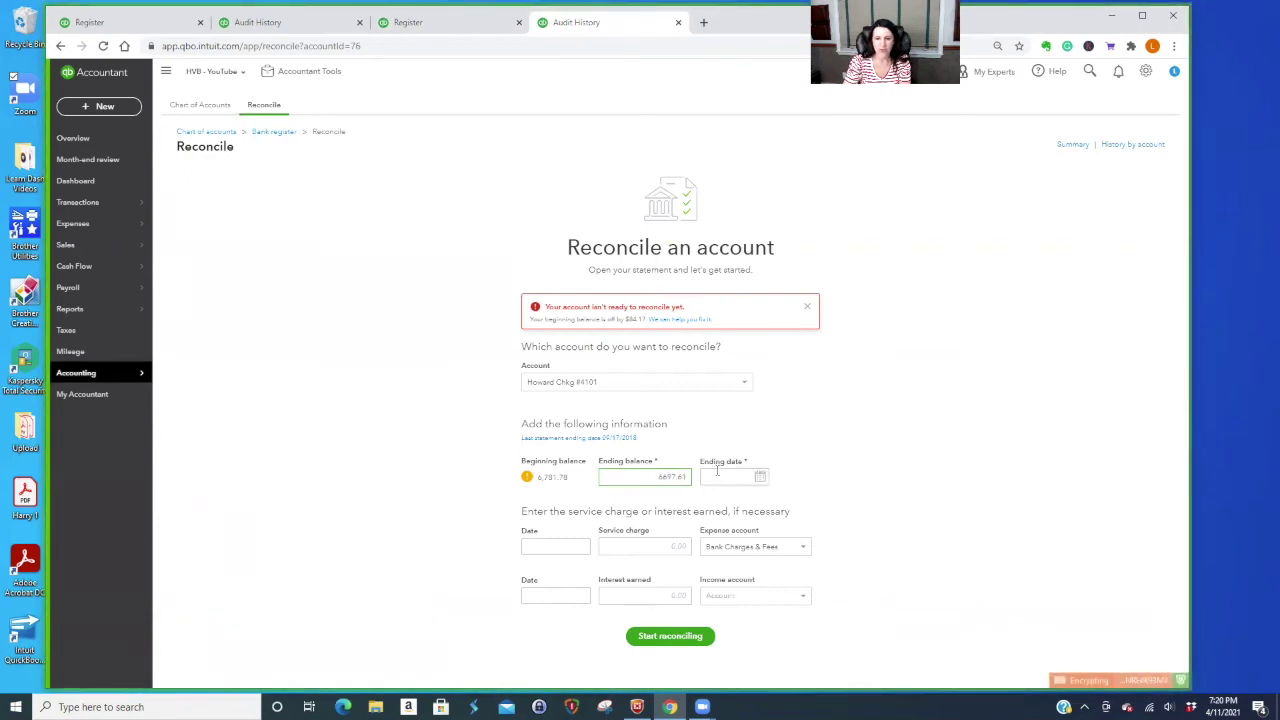
pyautogui.click(717, 476)
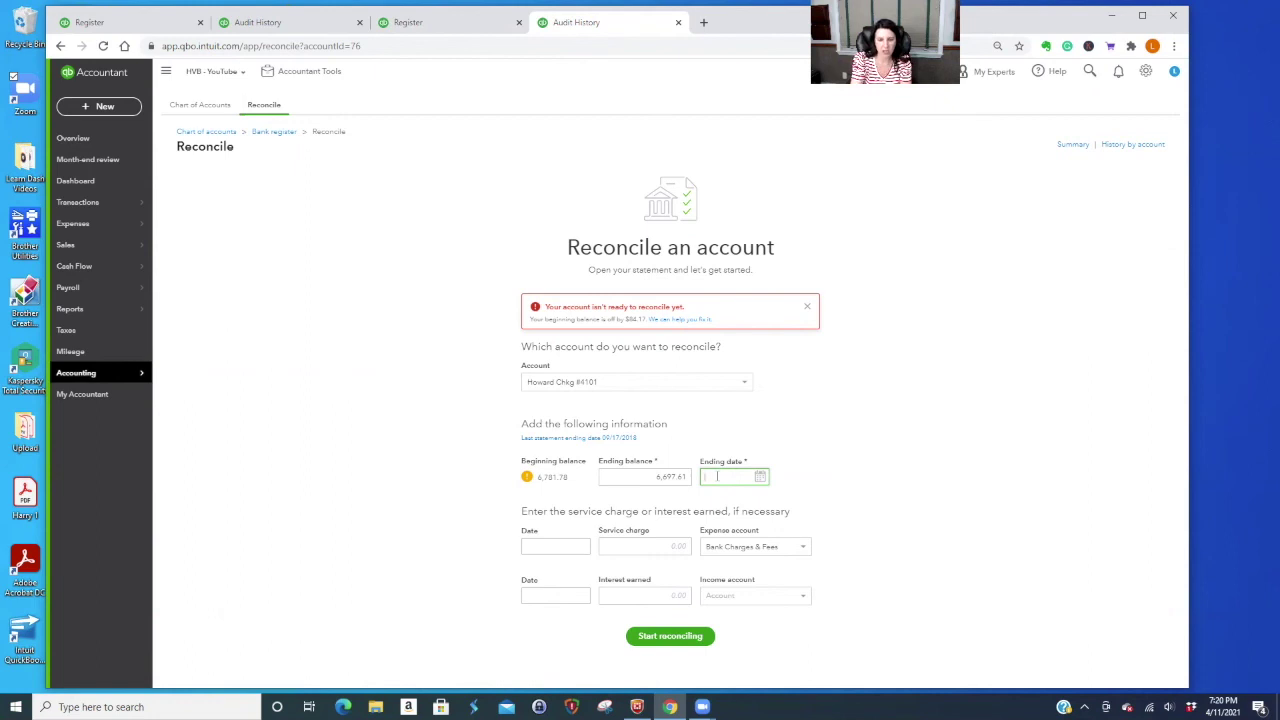
pyautogui.write('9/1')
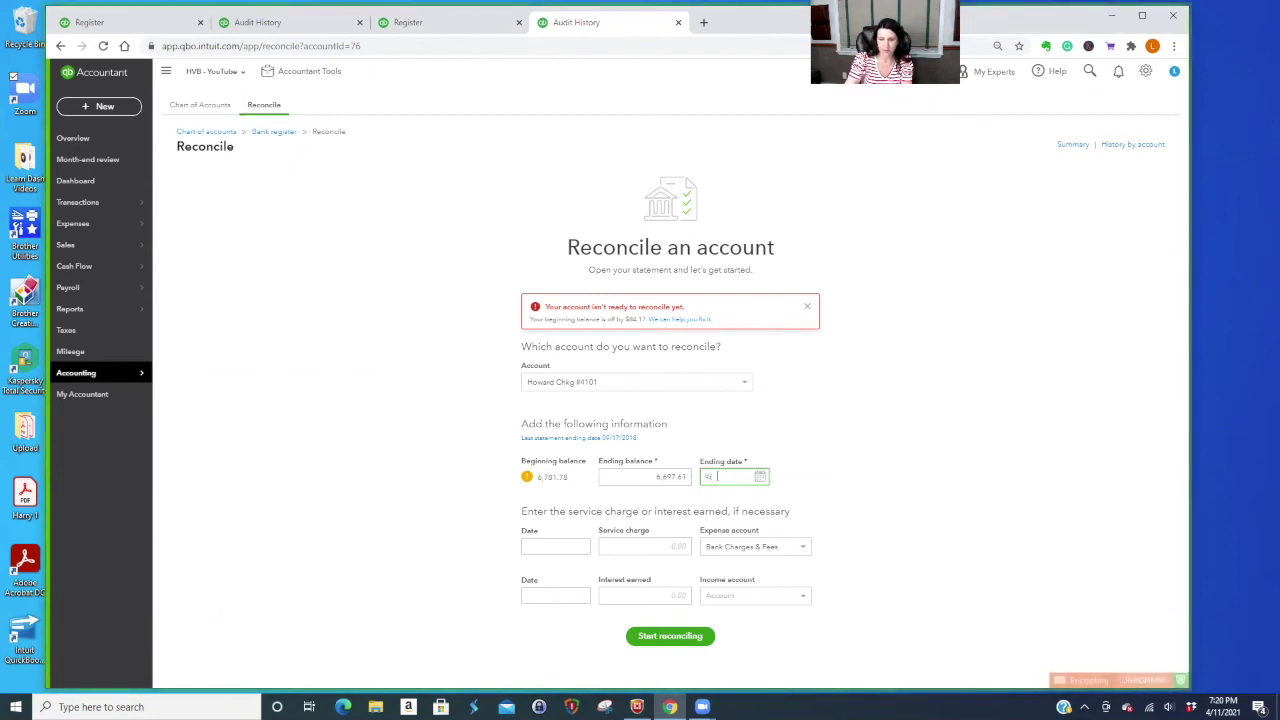
pyautogui.write('9/18')
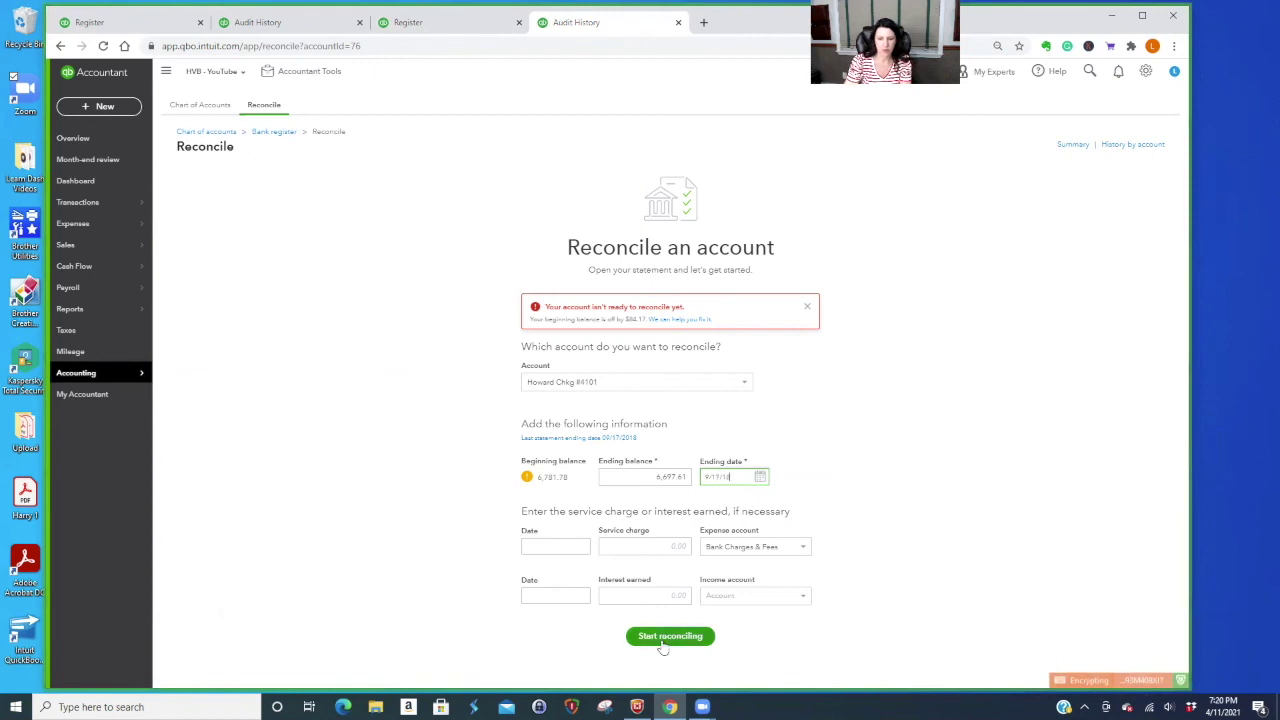
pyautogui.click(667, 635)
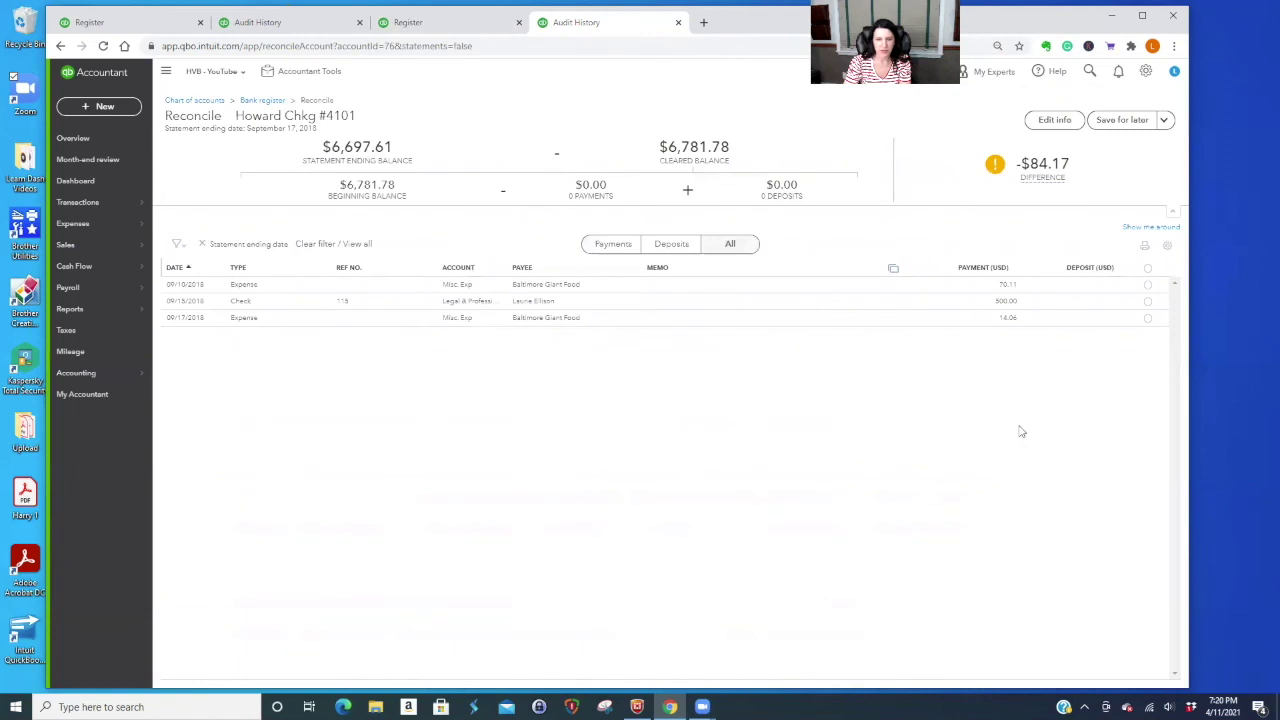
# - Mark the 70.11 and 14.06 Baltimore Giant Food expenses as cleared and finish the reconciliation
pyautogui.click(1147, 284)
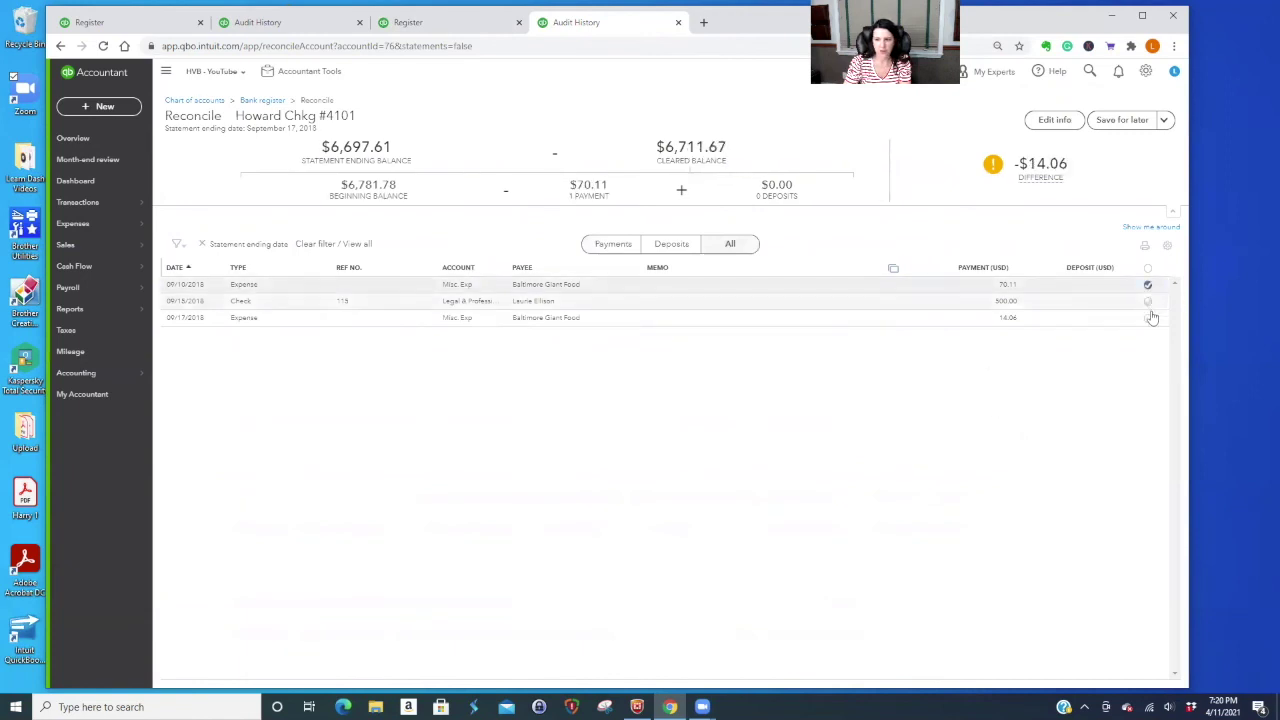
pyautogui.click(1148, 319)
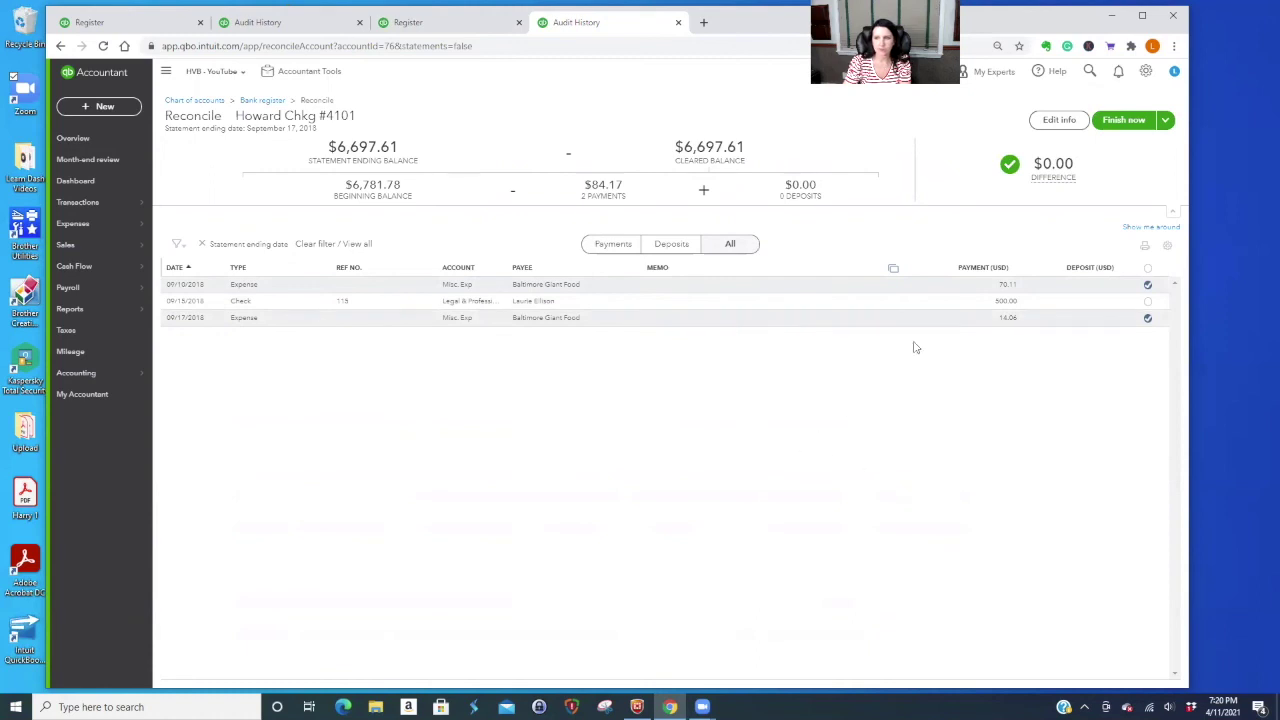
pyautogui.click(1124, 120)
pyautogui.click(740, 450)
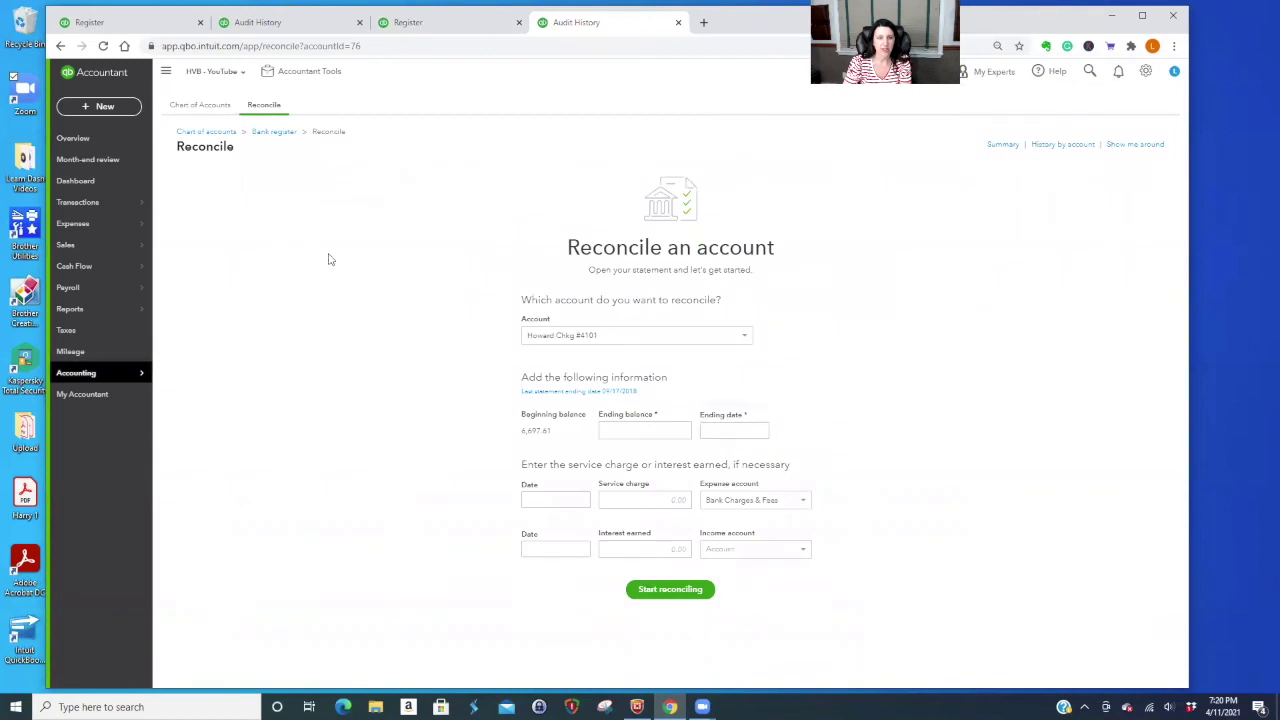
# - Turn on closing the books in the accounting settings and set the closing date to 09/17/2018
pyautogui.click(266, 72)
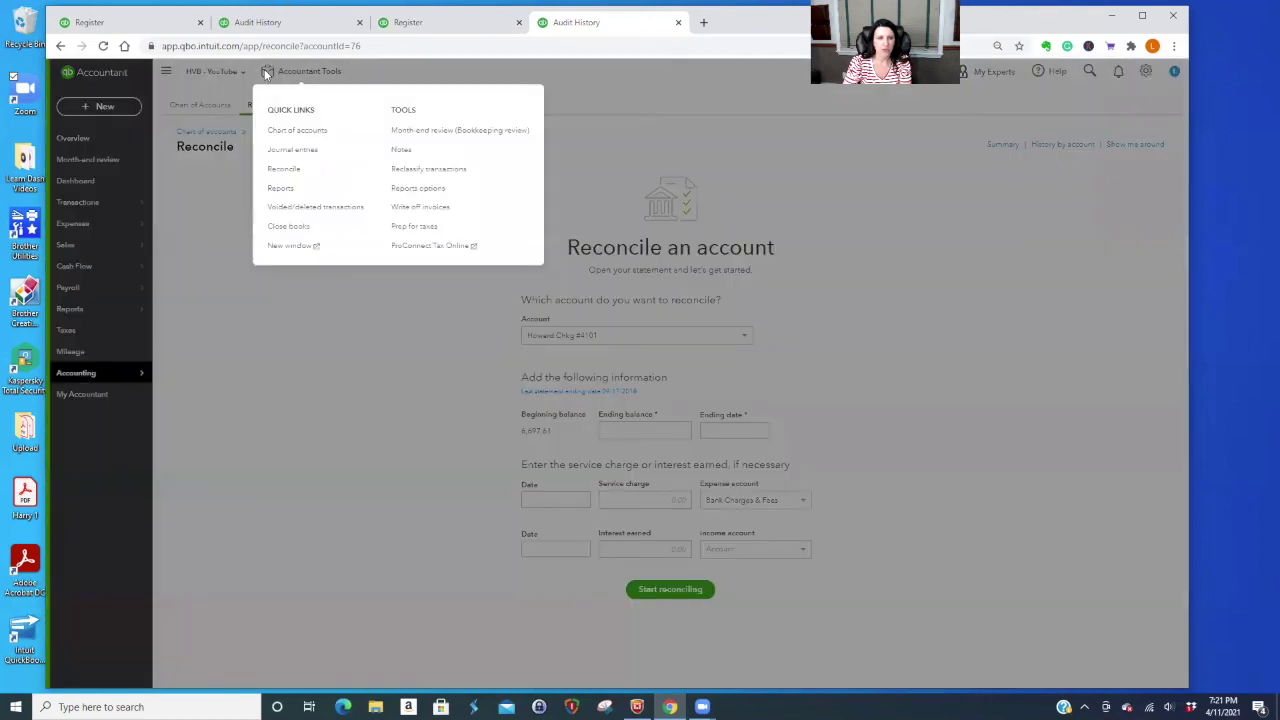
pyautogui.click(288, 226)
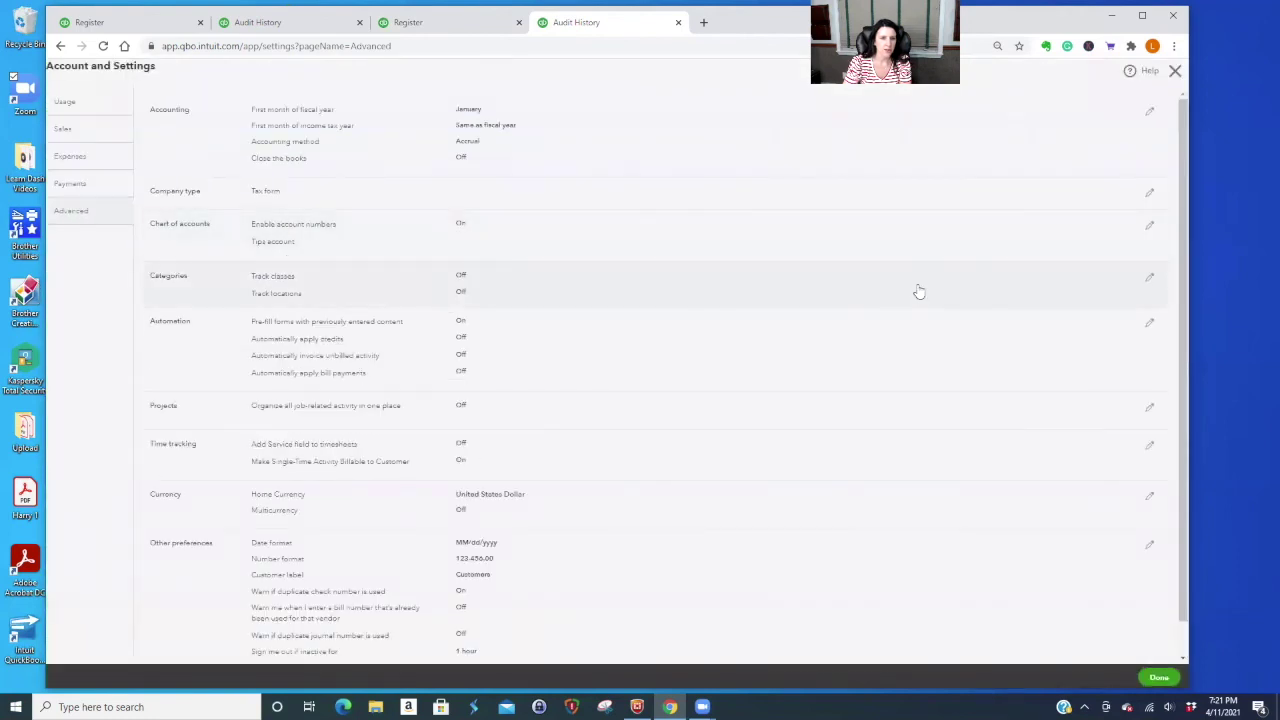
pyautogui.click(1152, 113)
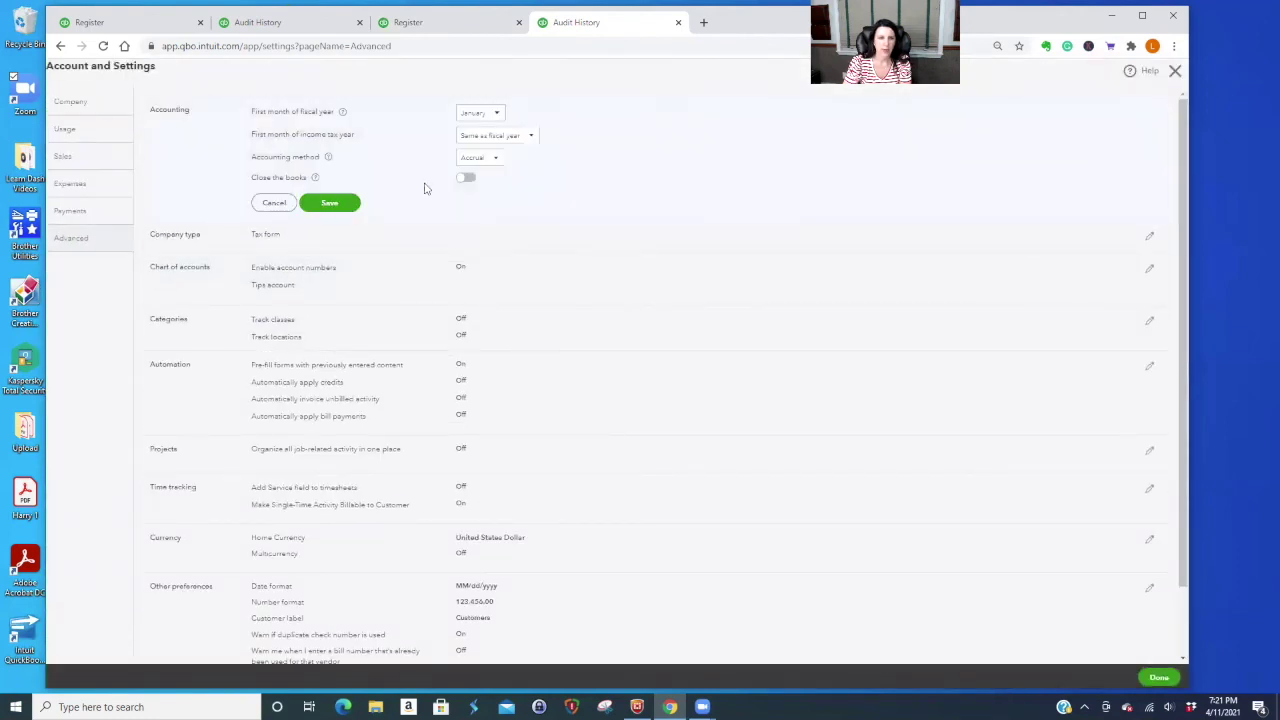
pyautogui.click(465, 177)
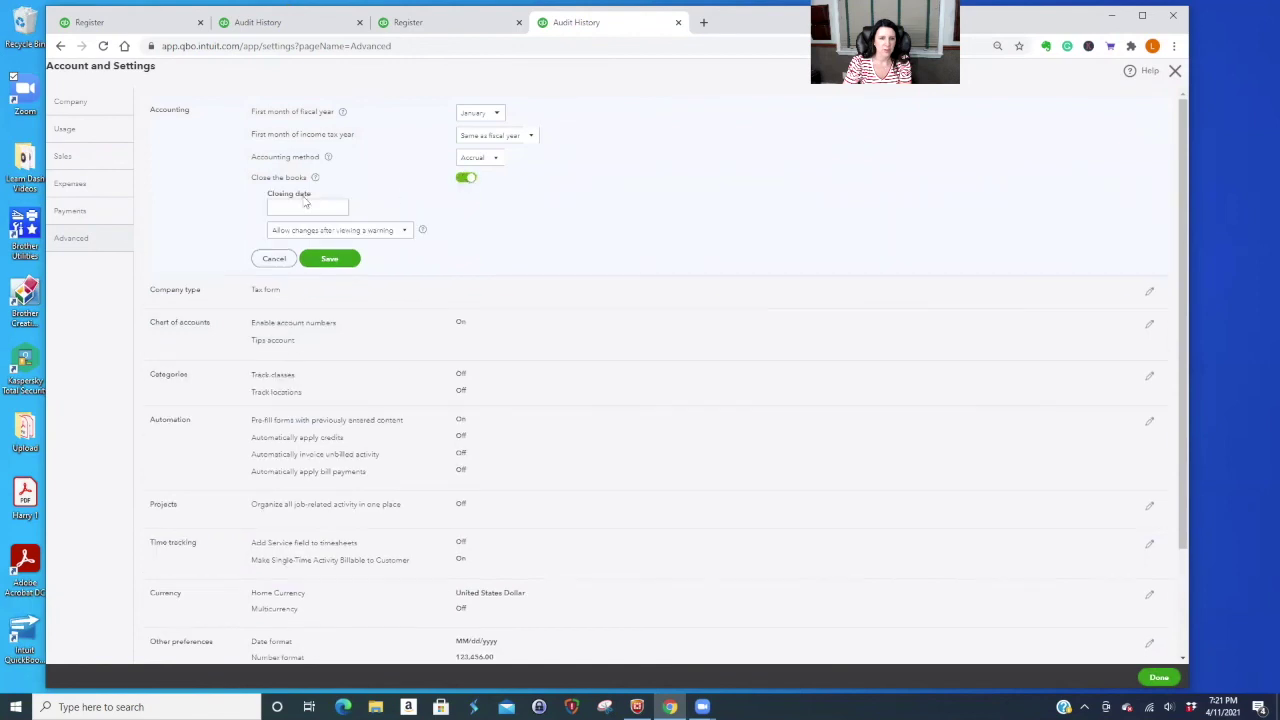
pyautogui.click(298, 207)
pyautogui.write('12/31/18')
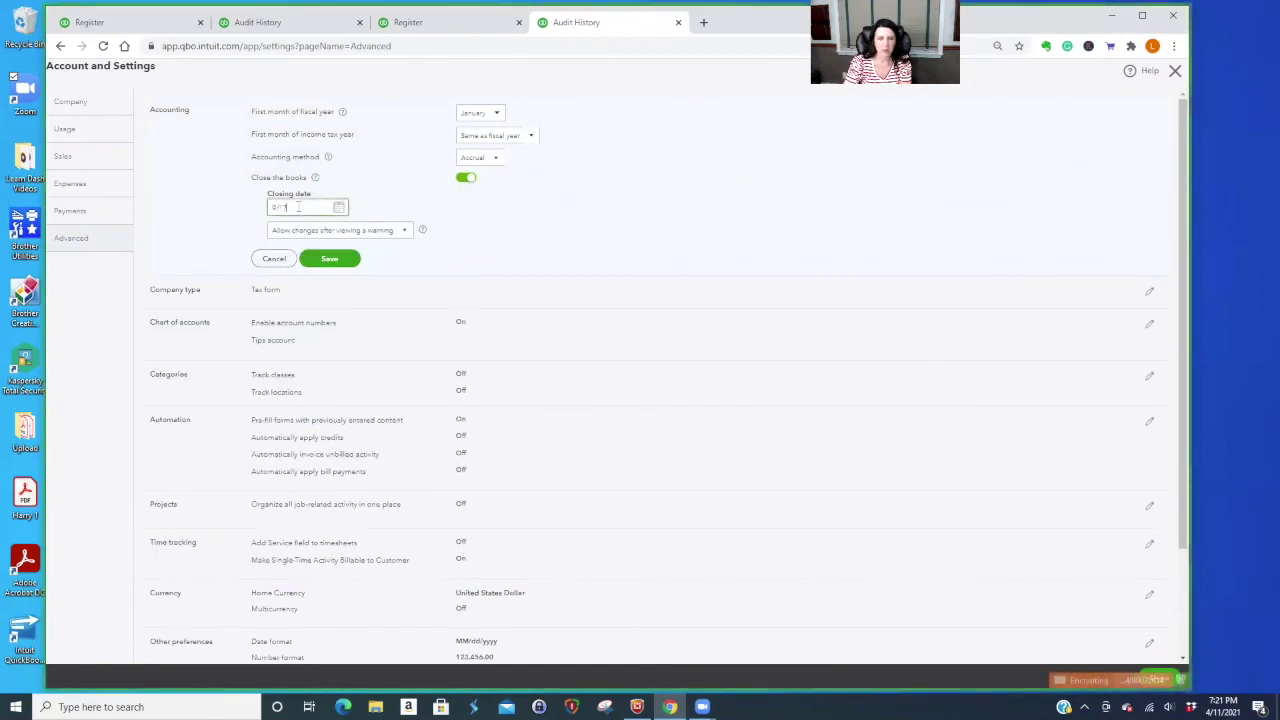
# - Allow closed-period changes only after viewing a warning and entering a password, enter and confirm the closing password, and save the settings
pyautogui.click(403, 231)
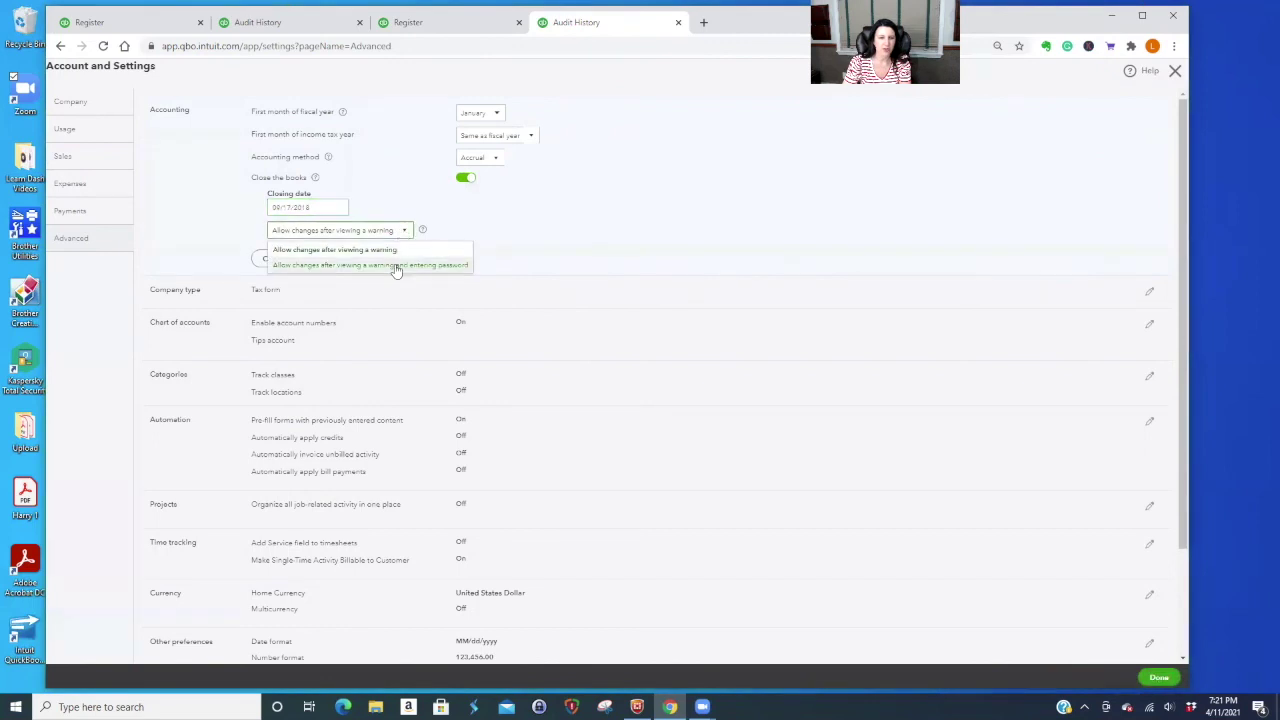
pyautogui.click(394, 265)
pyautogui.click(303, 261)
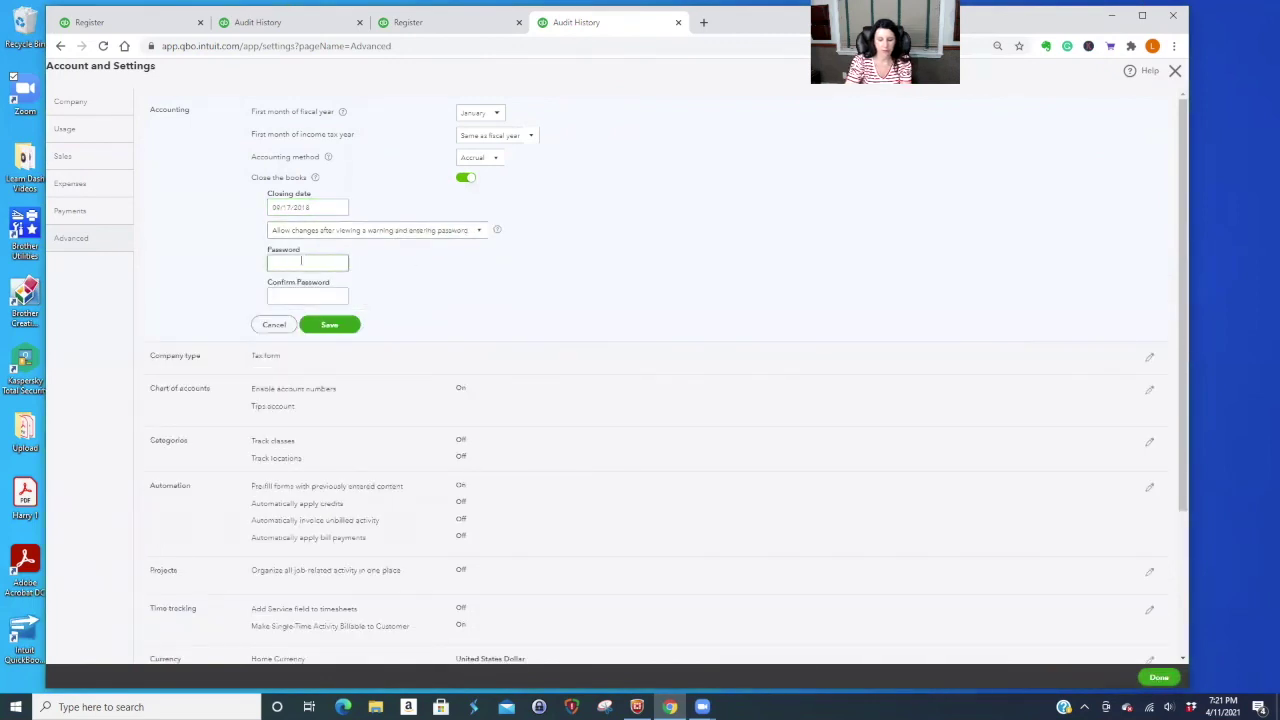
pyautogui.write('******')
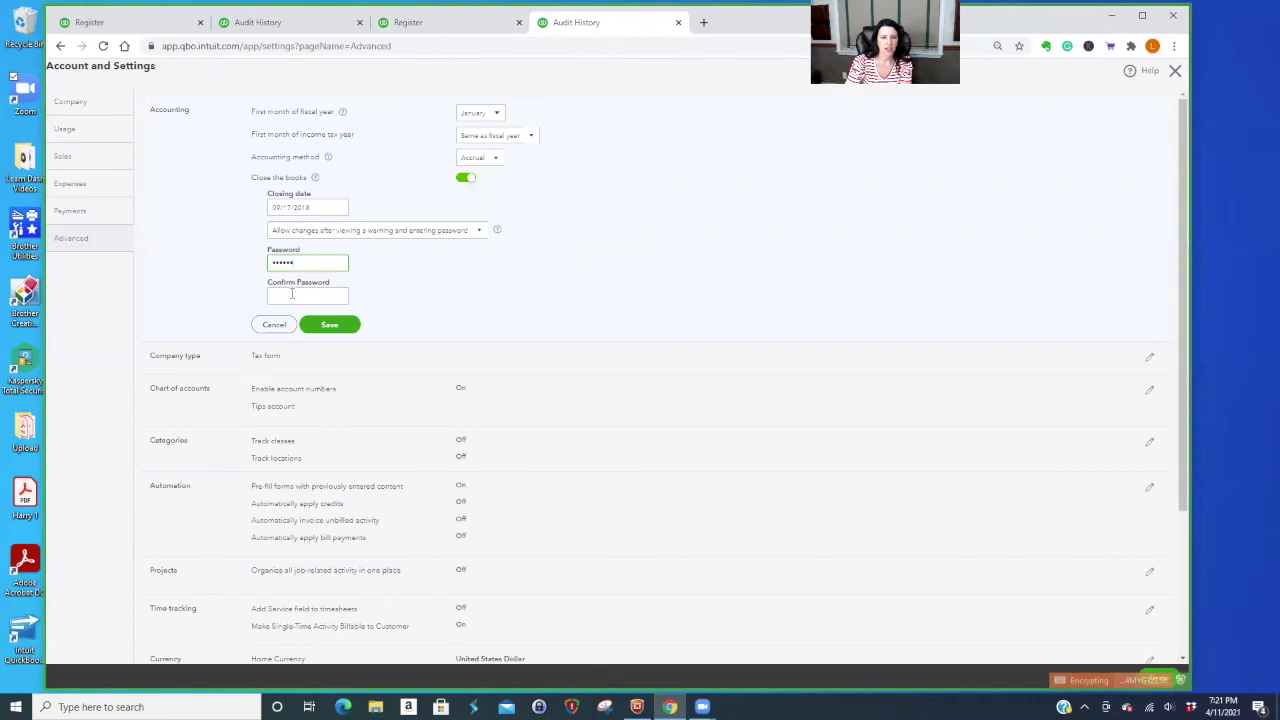
pyautogui.click(292, 293)
pyautogui.write('******')
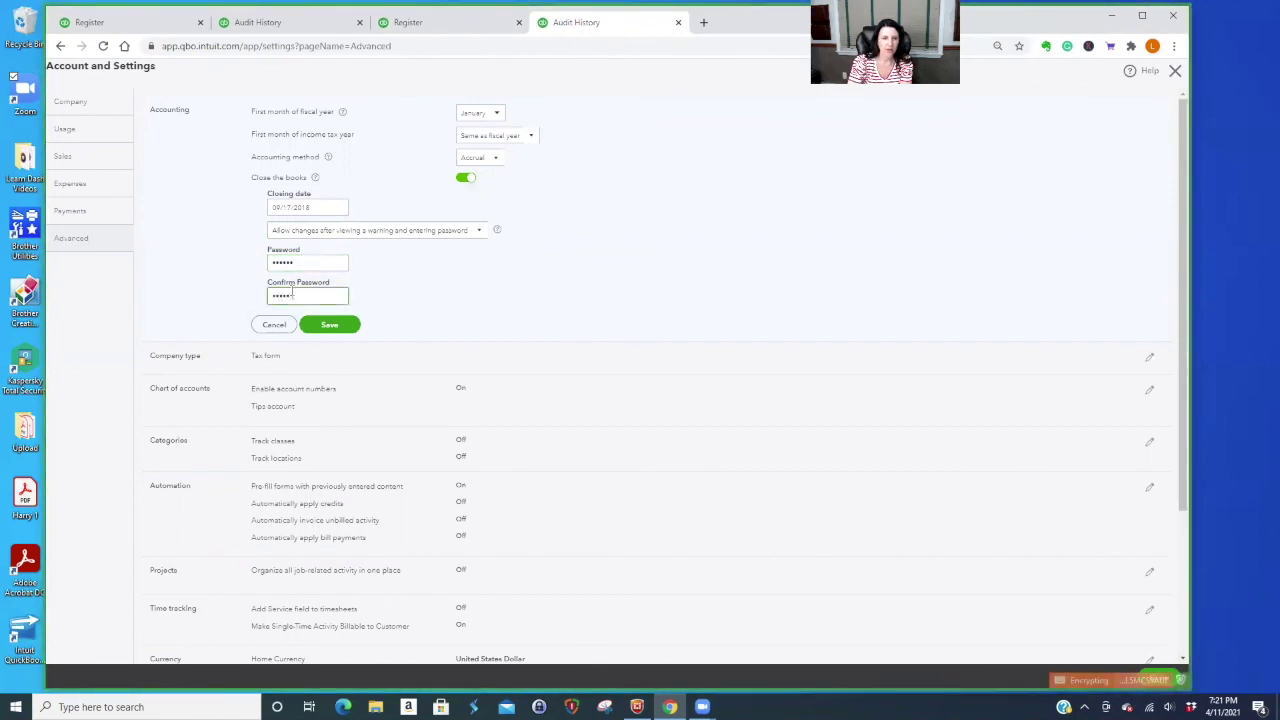
pyautogui.click(330, 327)
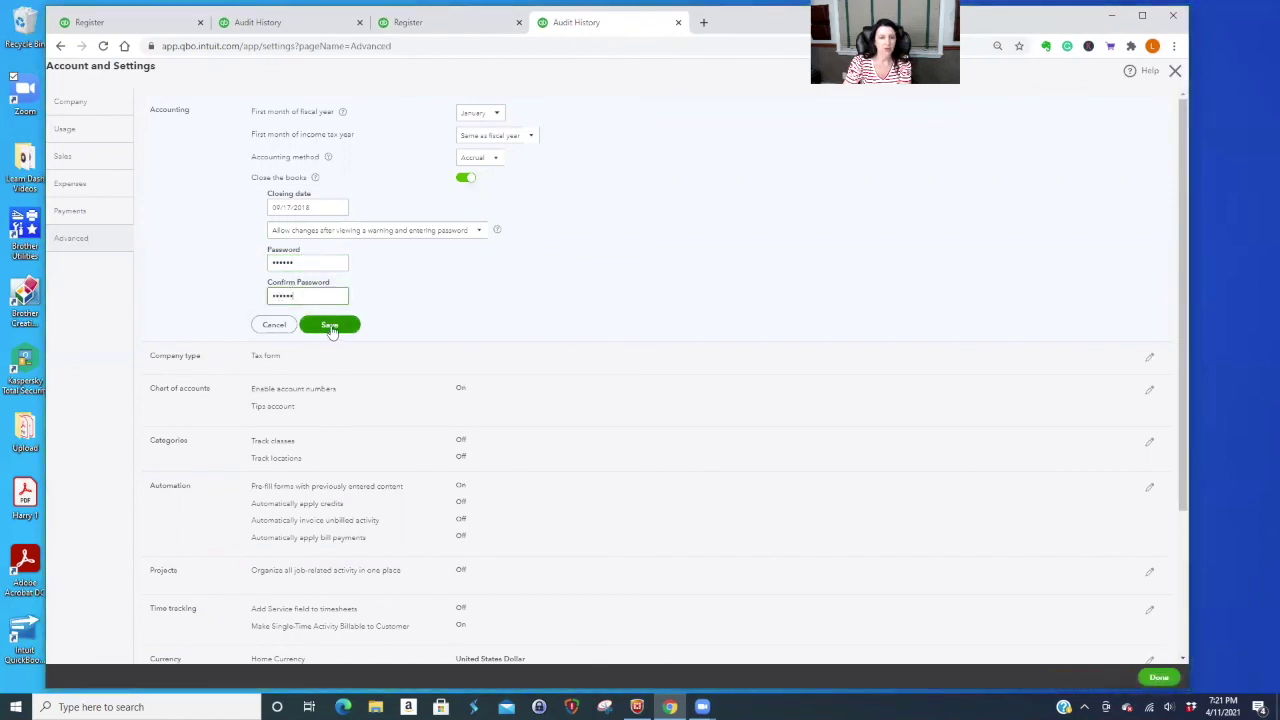
pyautogui.scroll(-2, 800, 566)
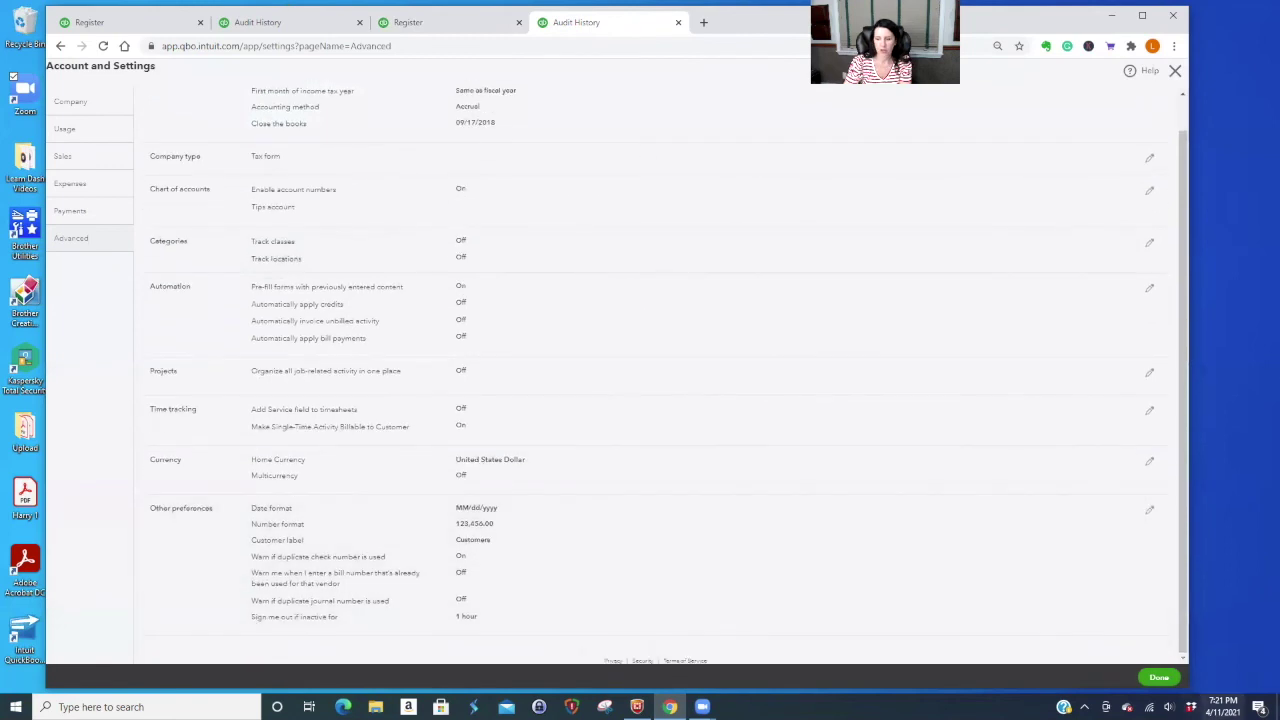
pyautogui.click(1162, 680)
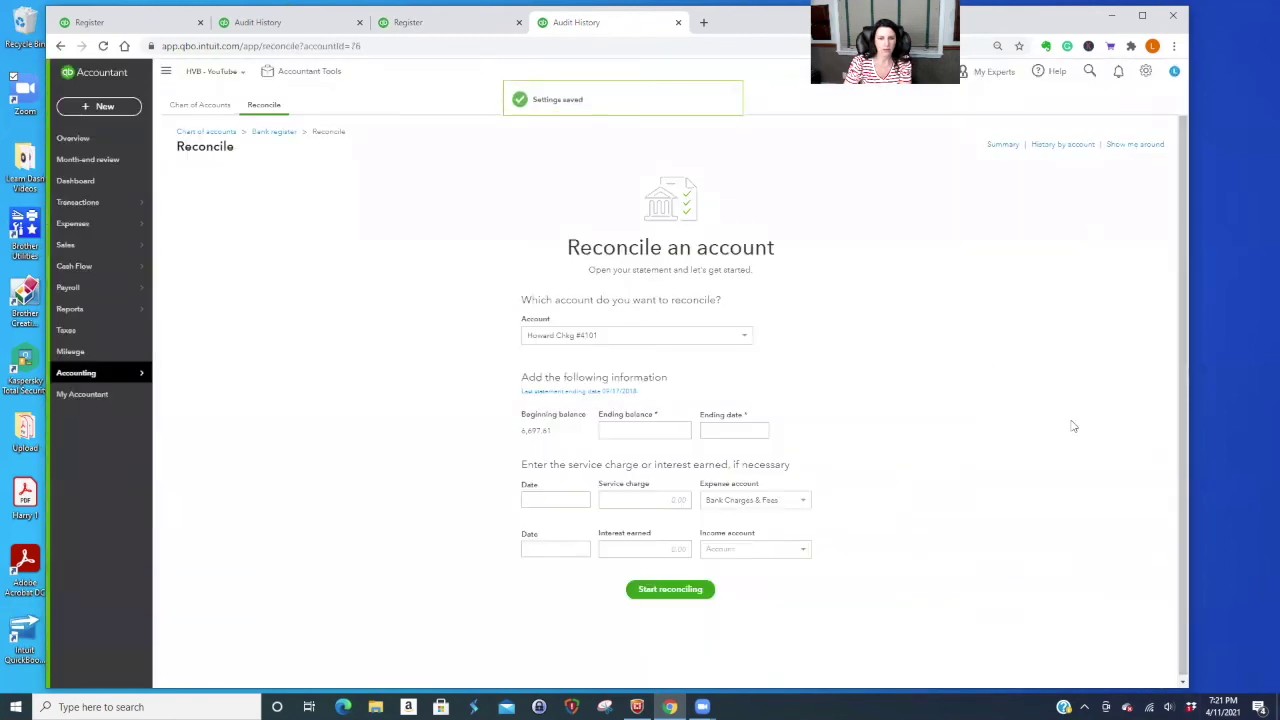